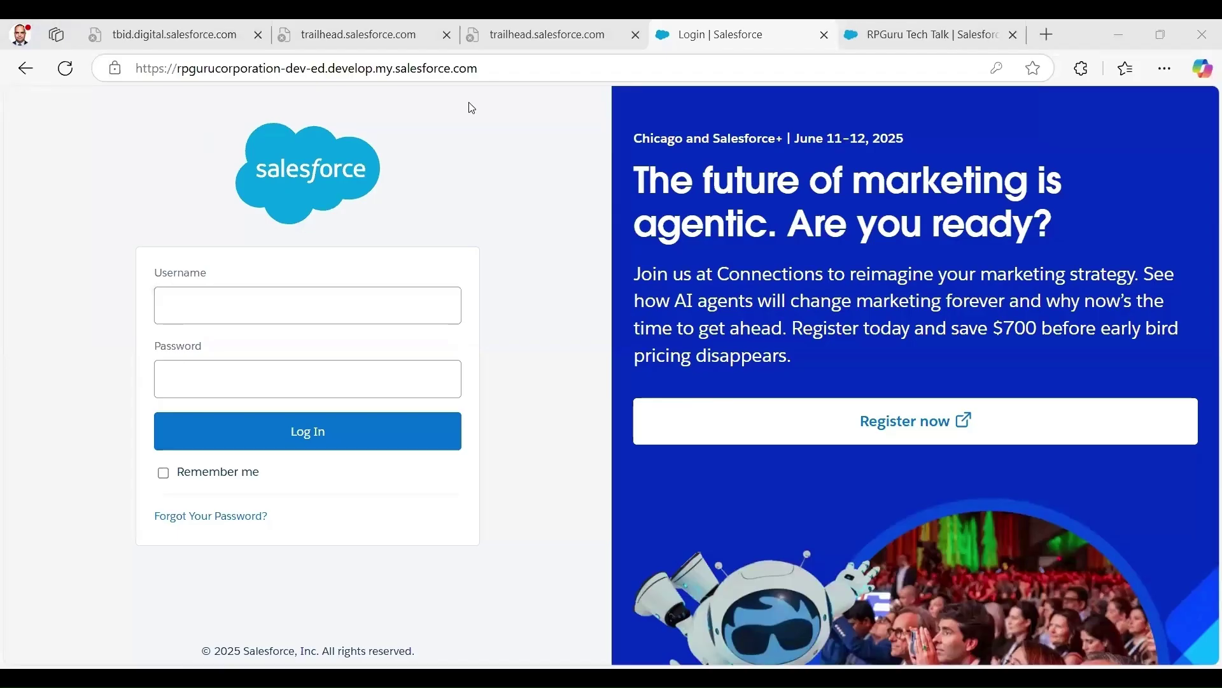
# - Log into the developer org with the account credentials and launch Setup in a new tab
pyautogui.click(214, 300)
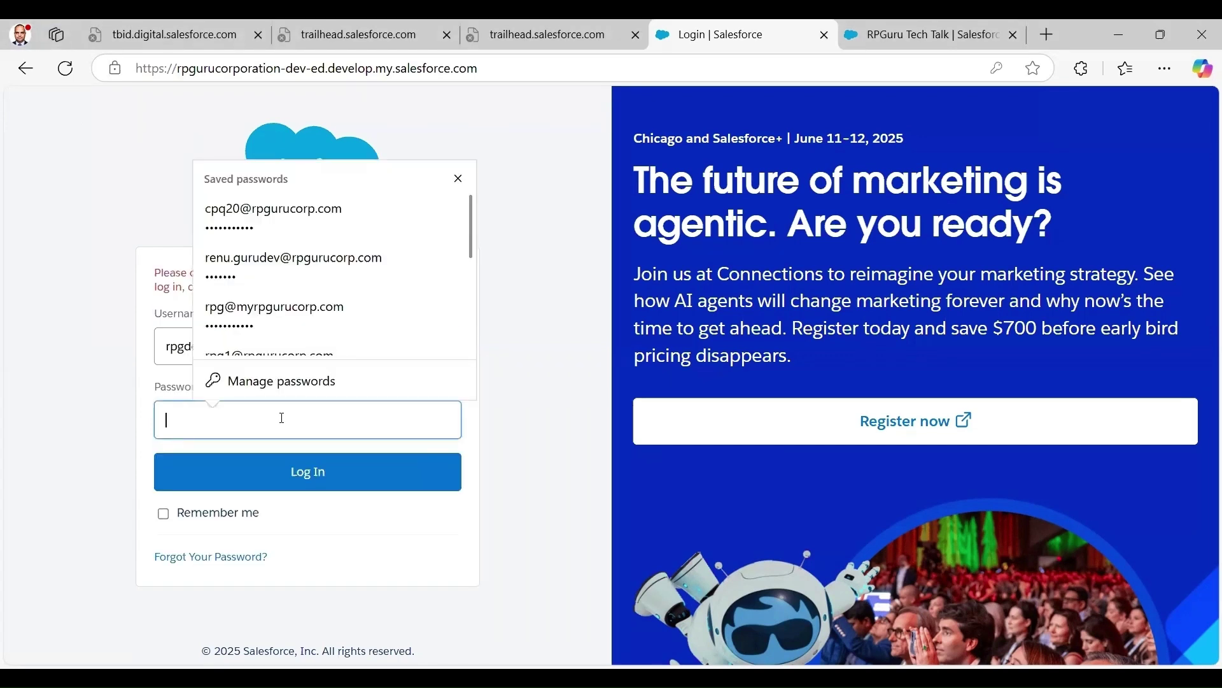
pyautogui.write('*')
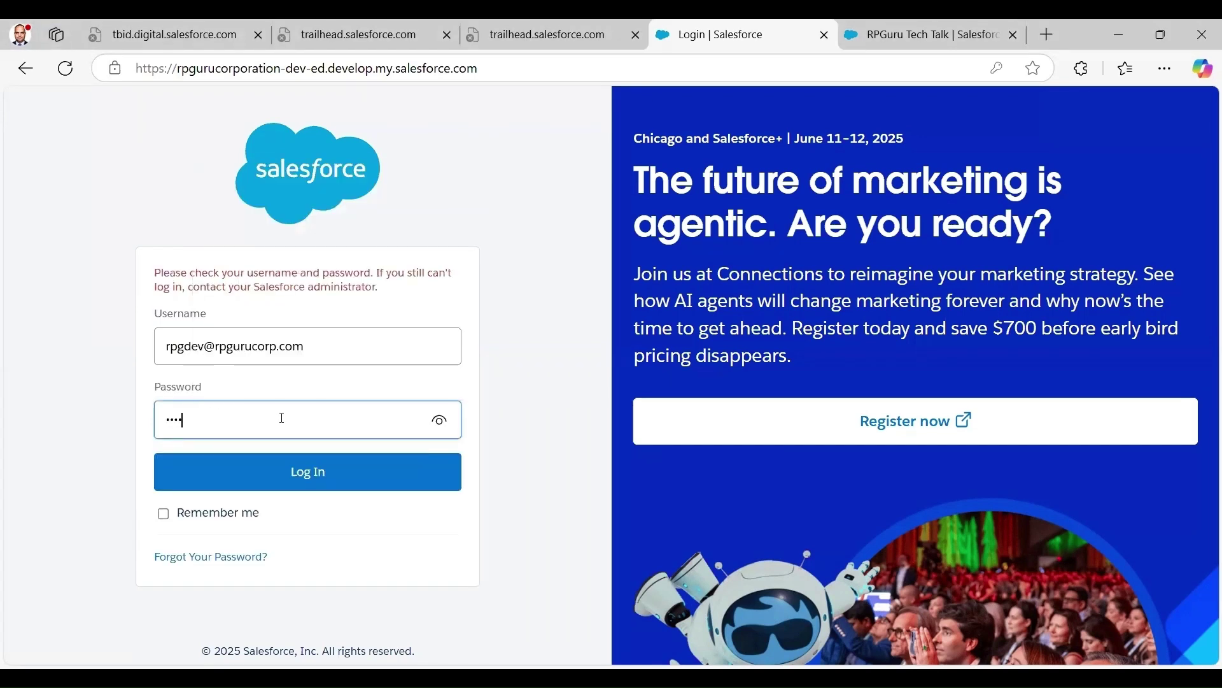
pyautogui.write('*')
pyautogui.press('Return')
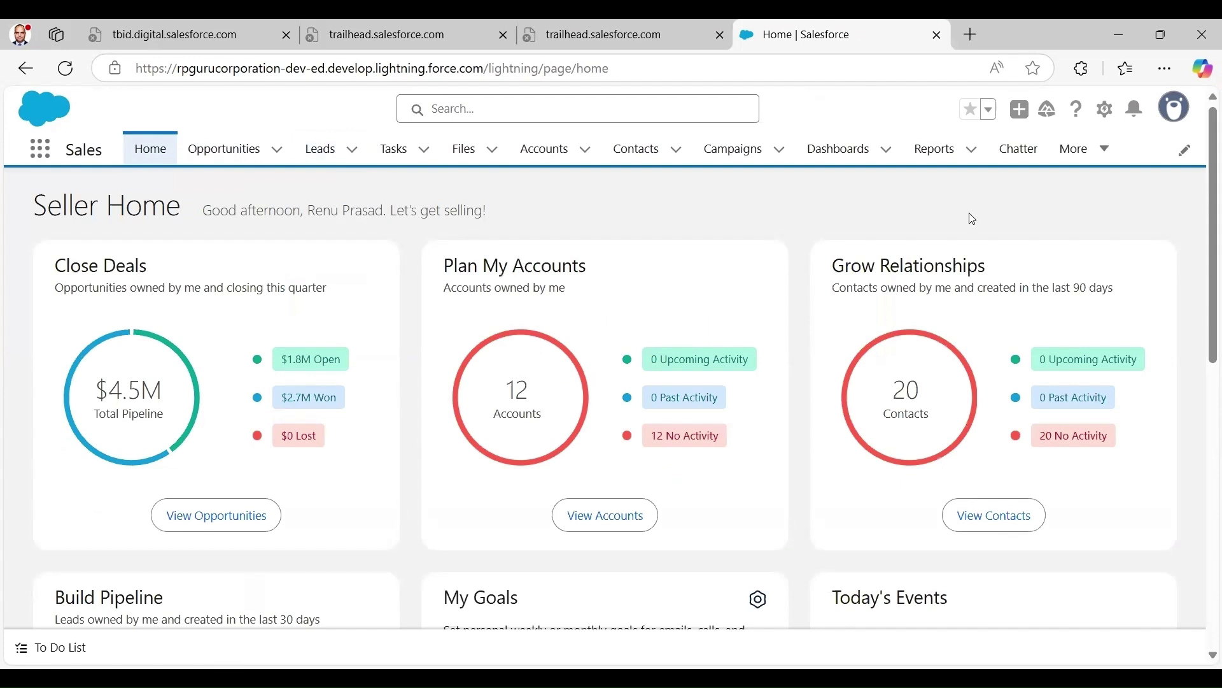
pyautogui.click(1111, 114)
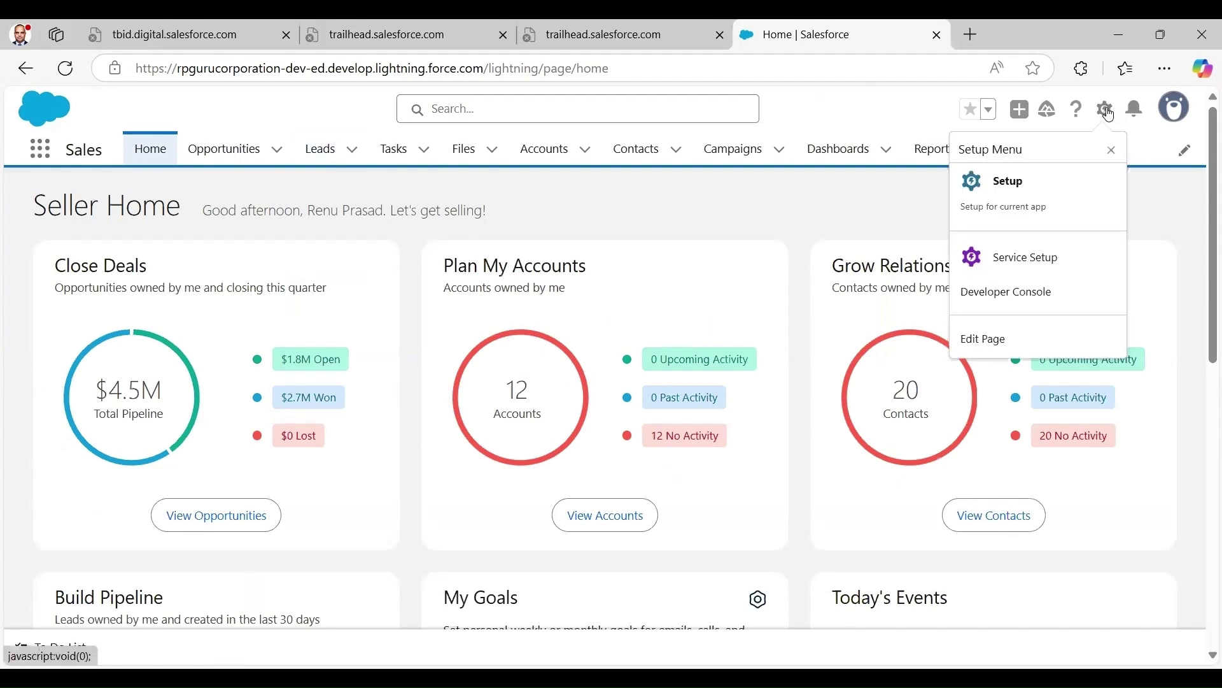
pyautogui.click(1028, 172)
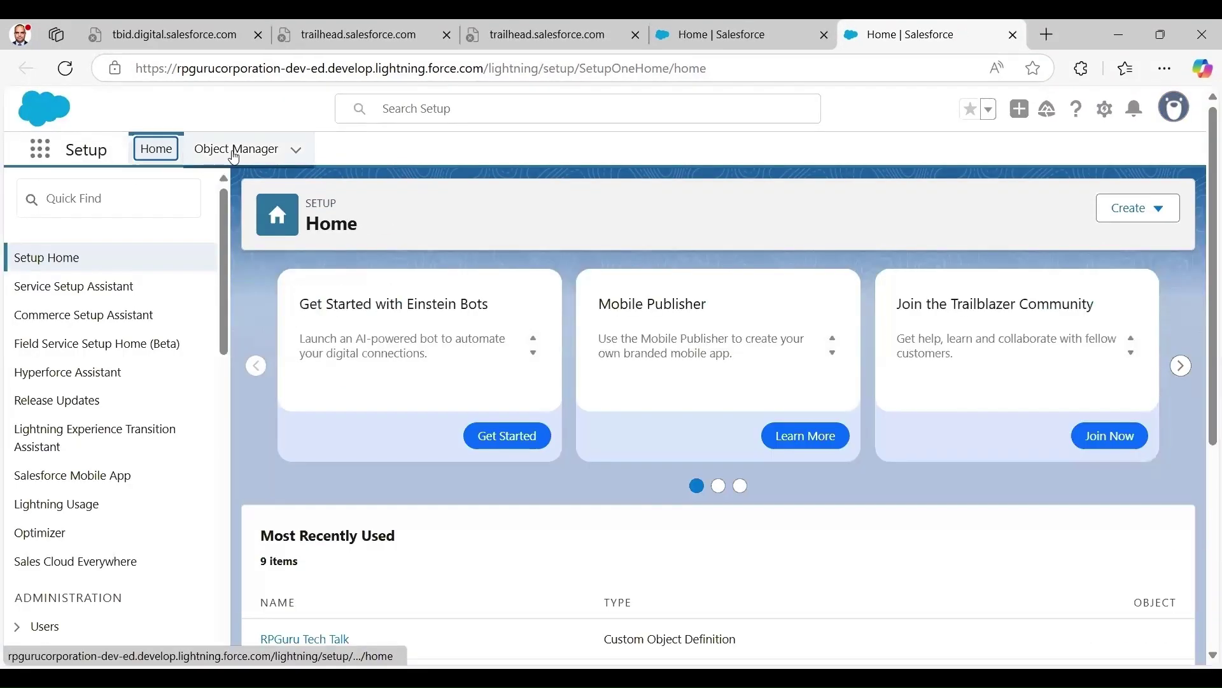
# - Find the RPGuru Tech Talk object in Object Manager by searching 'rpg'
pyautogui.click(234, 156)
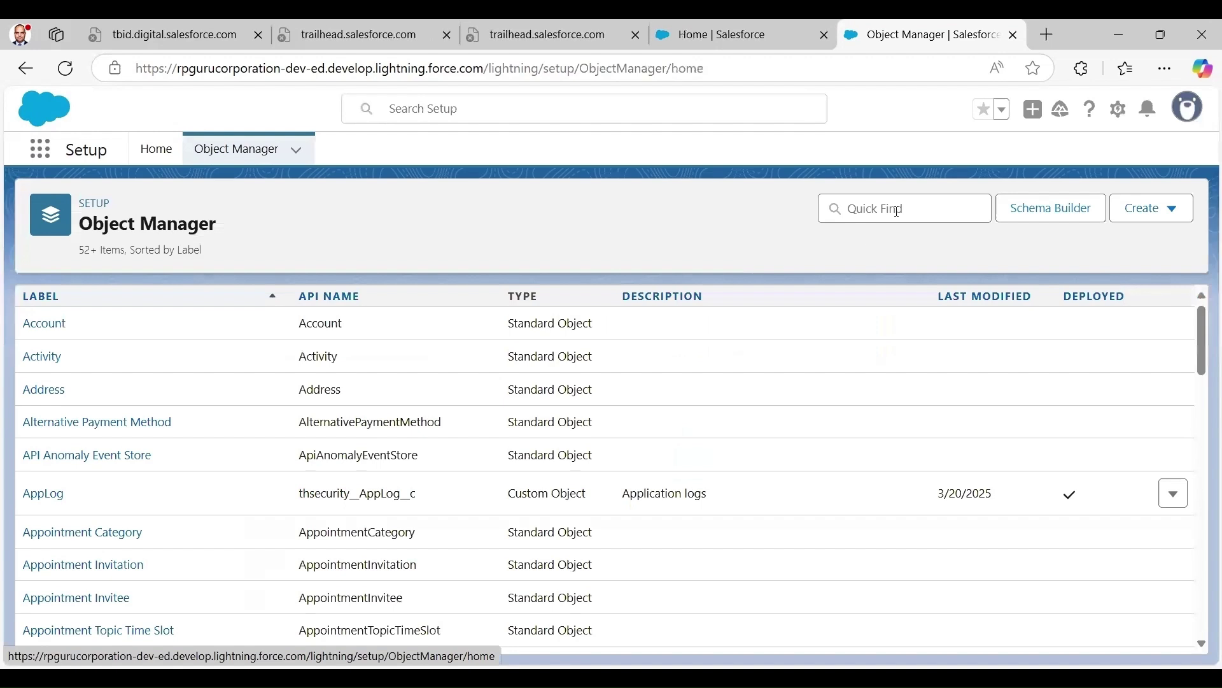
pyautogui.click(898, 210)
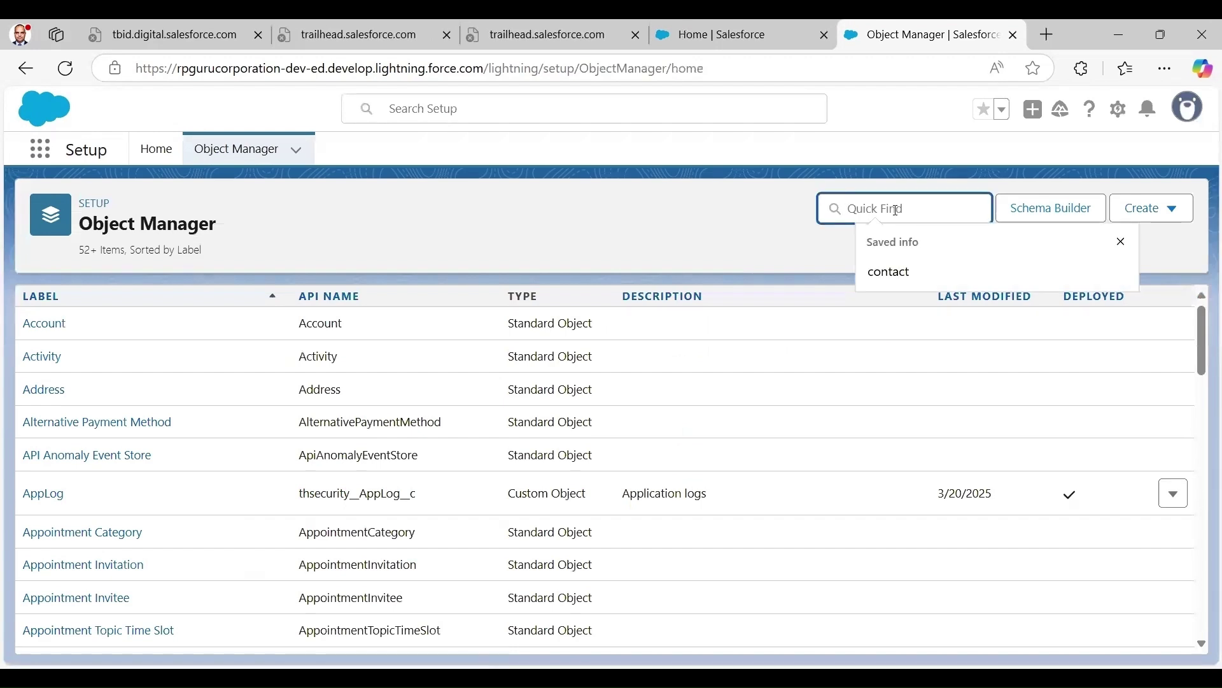
pyautogui.write('rpguru')
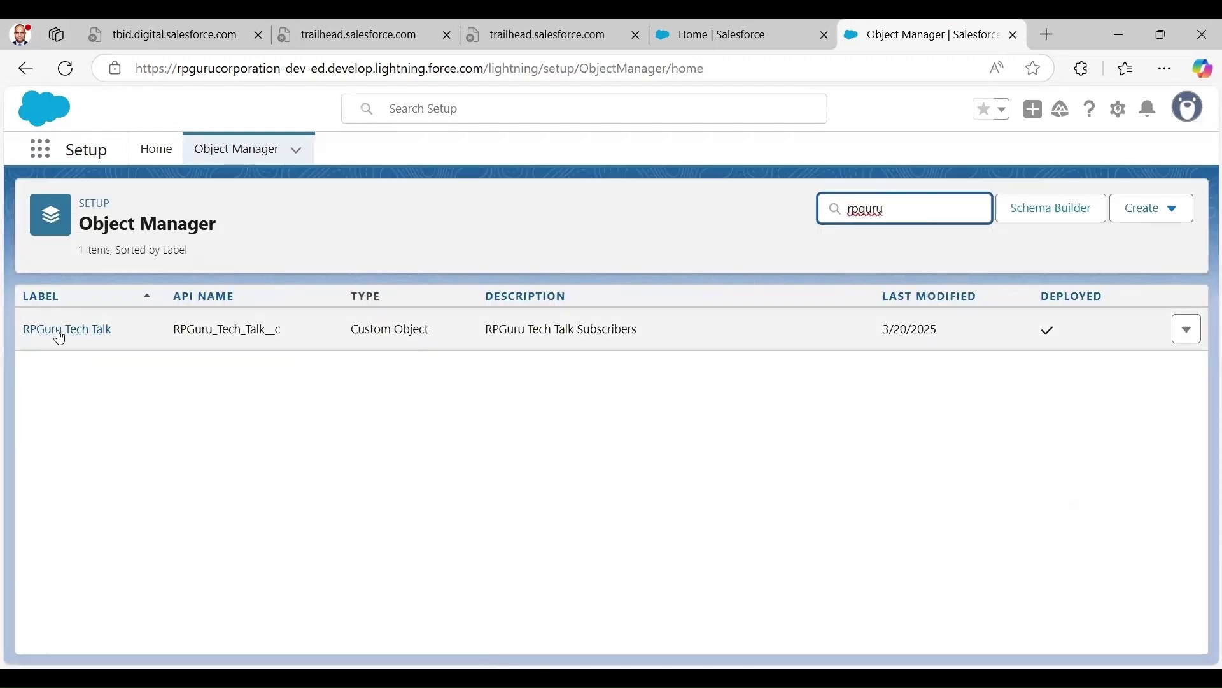
pyautogui.click(47, 327)
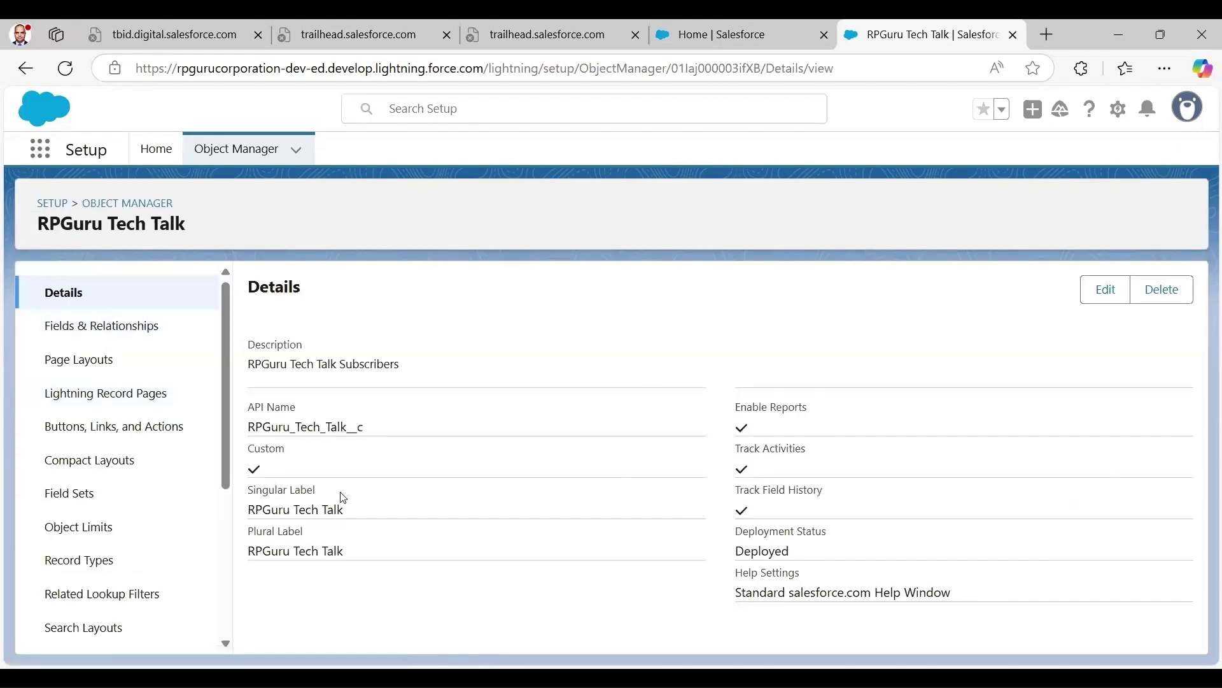
# - Review the object's Fields & Relationships, then go to its Page Layouts list
pyautogui.click(88, 330)
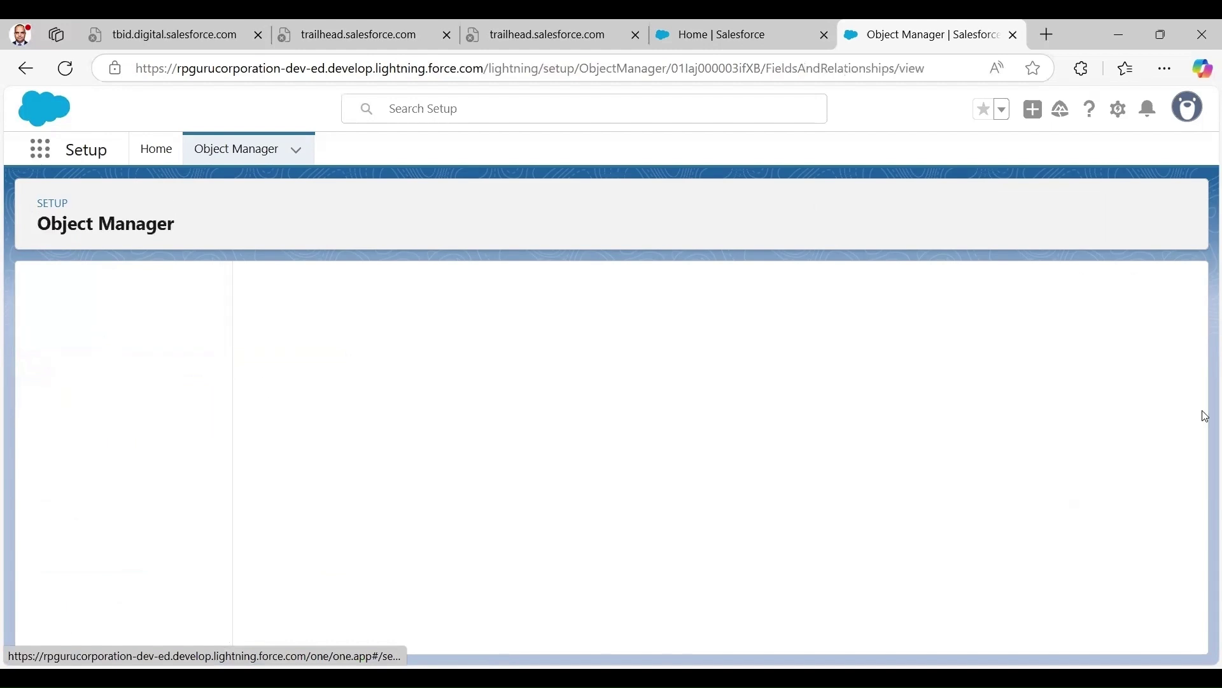
pyautogui.moveTo(1206, 372); pyautogui.dragTo(1206, 454)
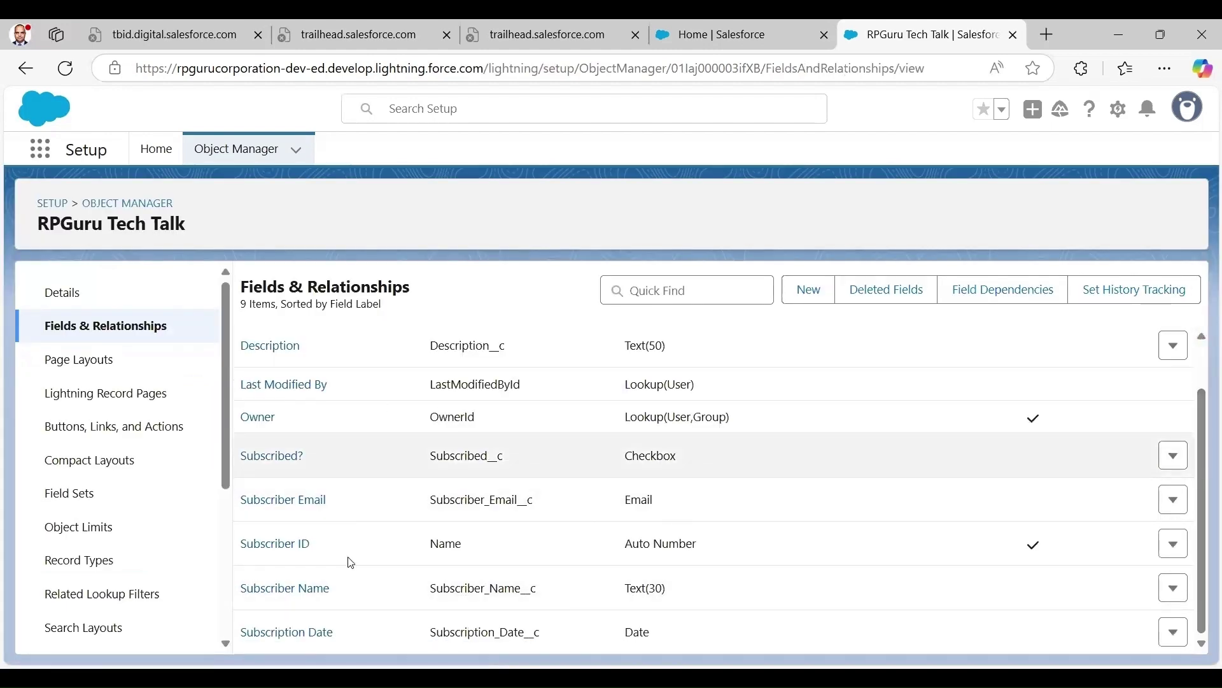
pyautogui.scroll(1, 636, 496)
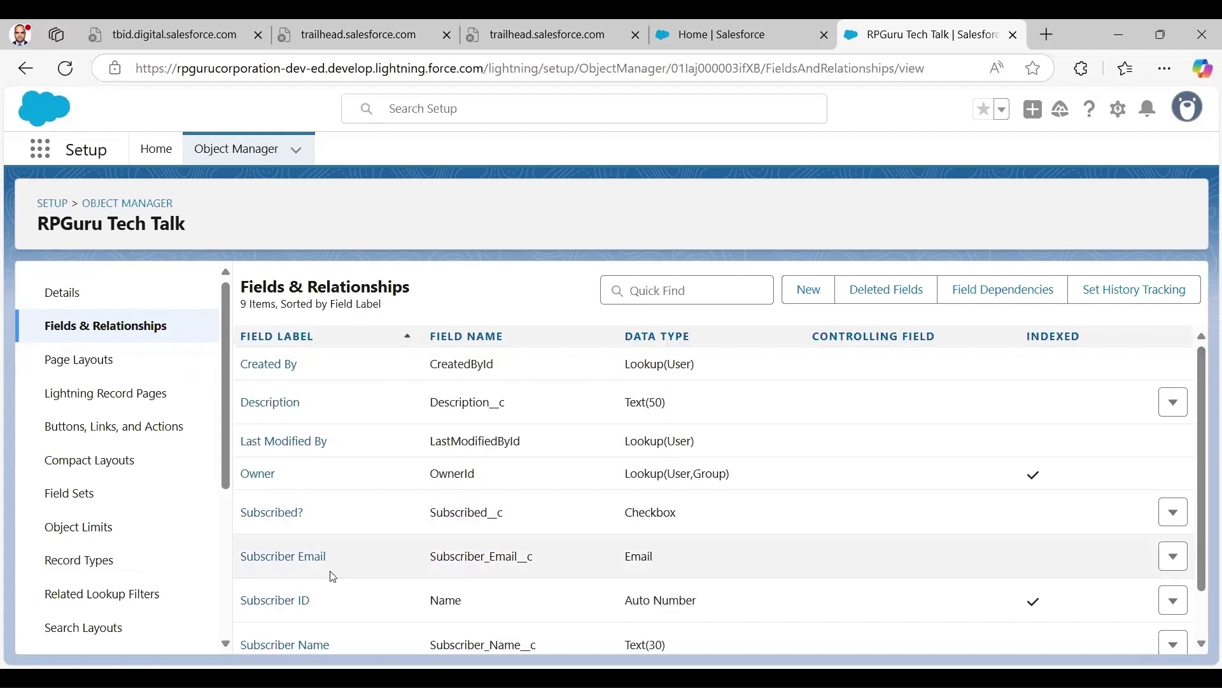
pyautogui.click(75, 368)
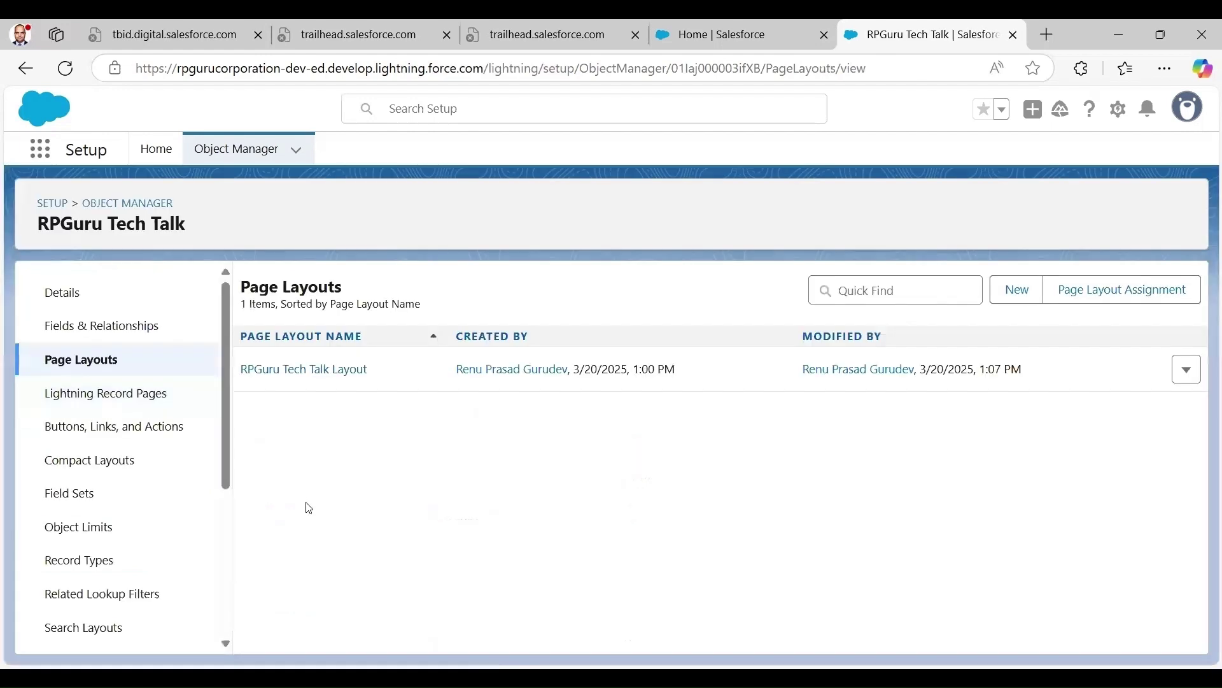
# - Edit the RPGuru Tech Talk Layout and remove the Owner field from Information
pyautogui.click(341, 381)
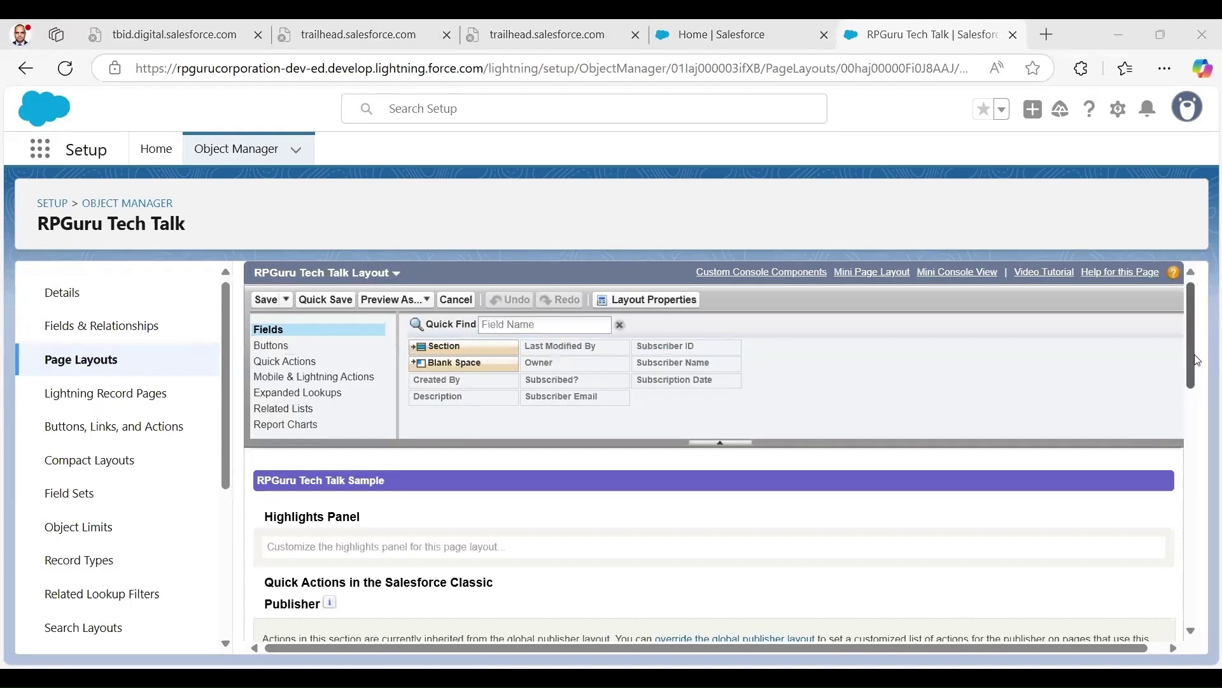
pyautogui.scroll(-5, 1202, 459)
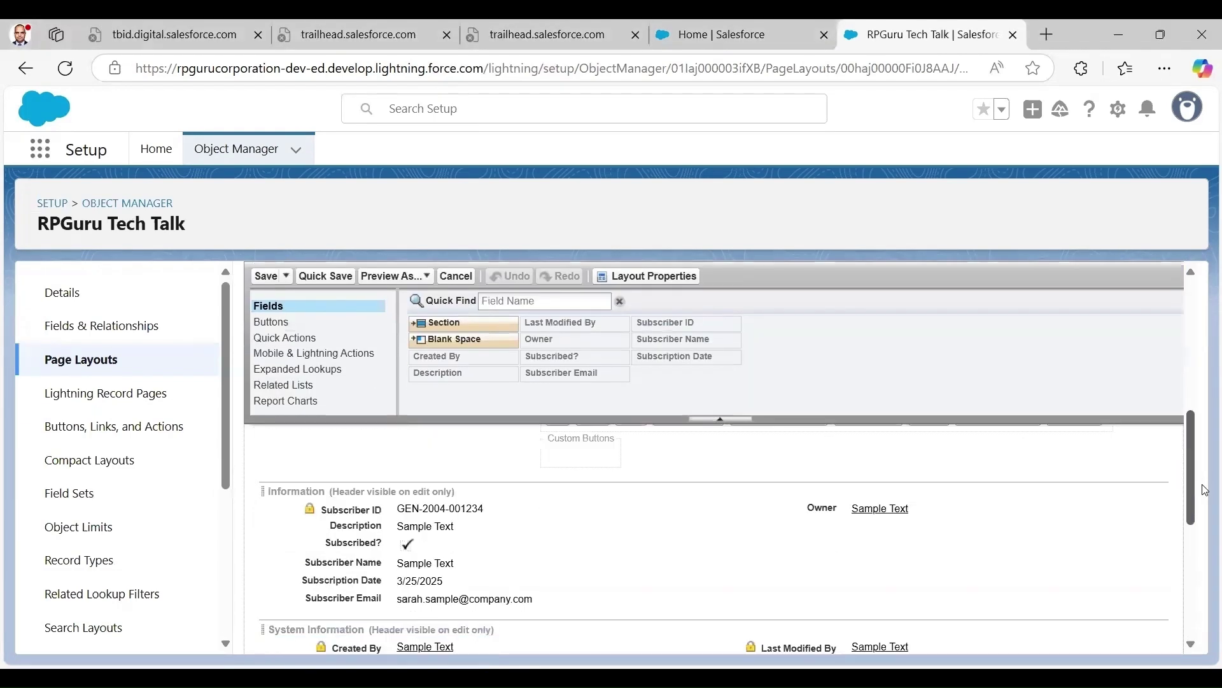
pyautogui.scroll(-1, 1205, 490)
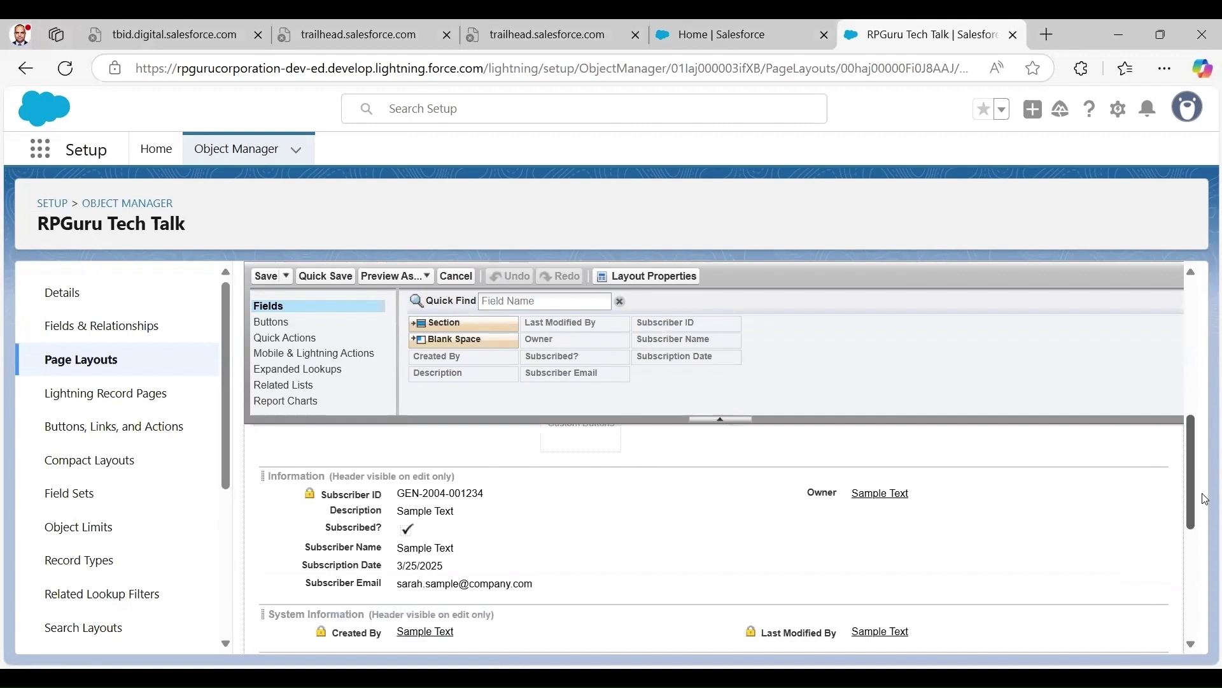
pyautogui.scroll(-1, 1205, 499)
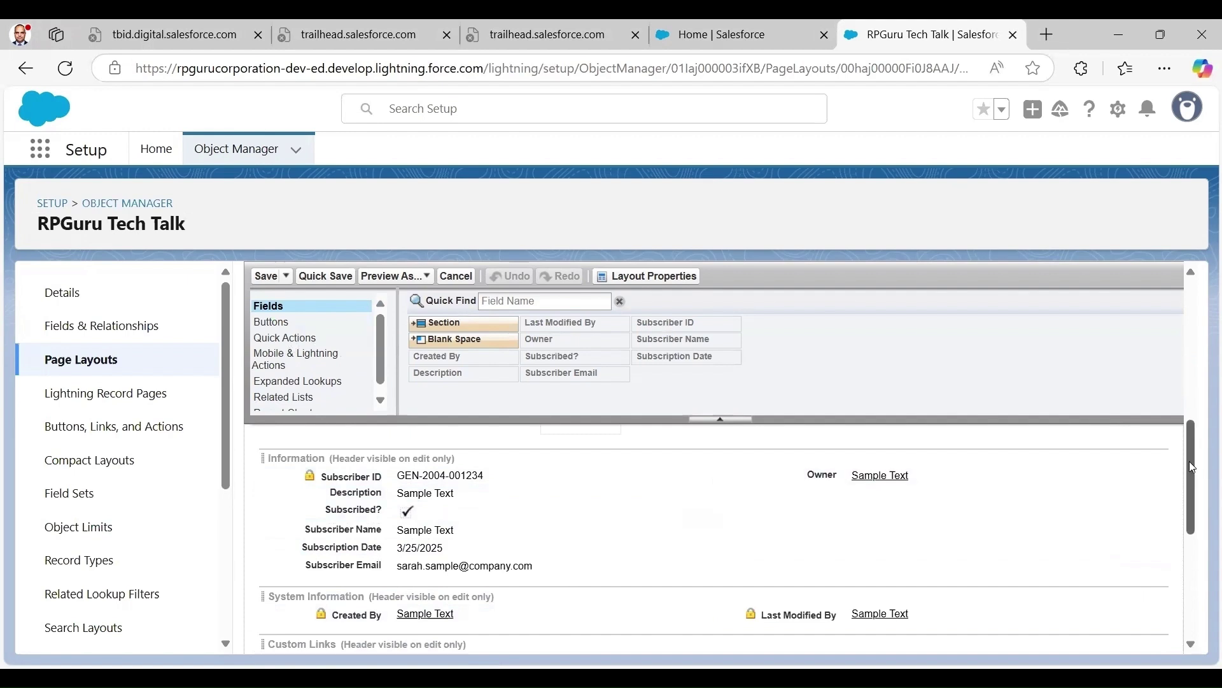
pyautogui.moveTo(1192, 468); pyautogui.dragTo(1193, 472)
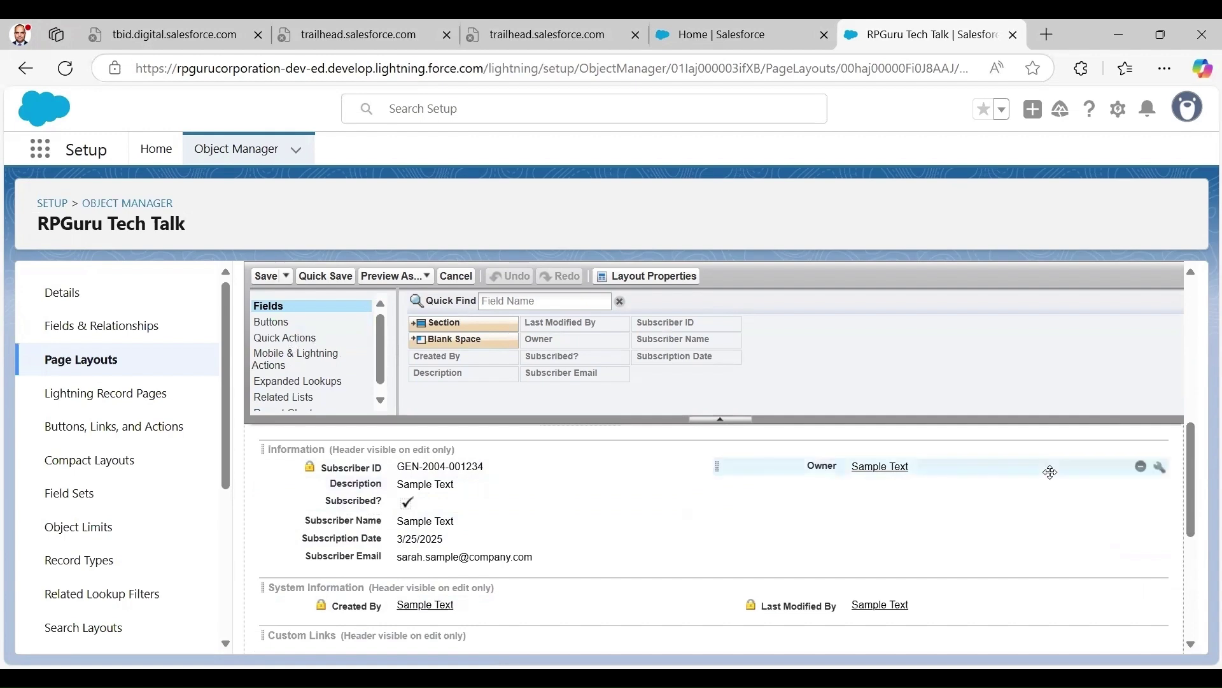
pyautogui.click(1142, 467)
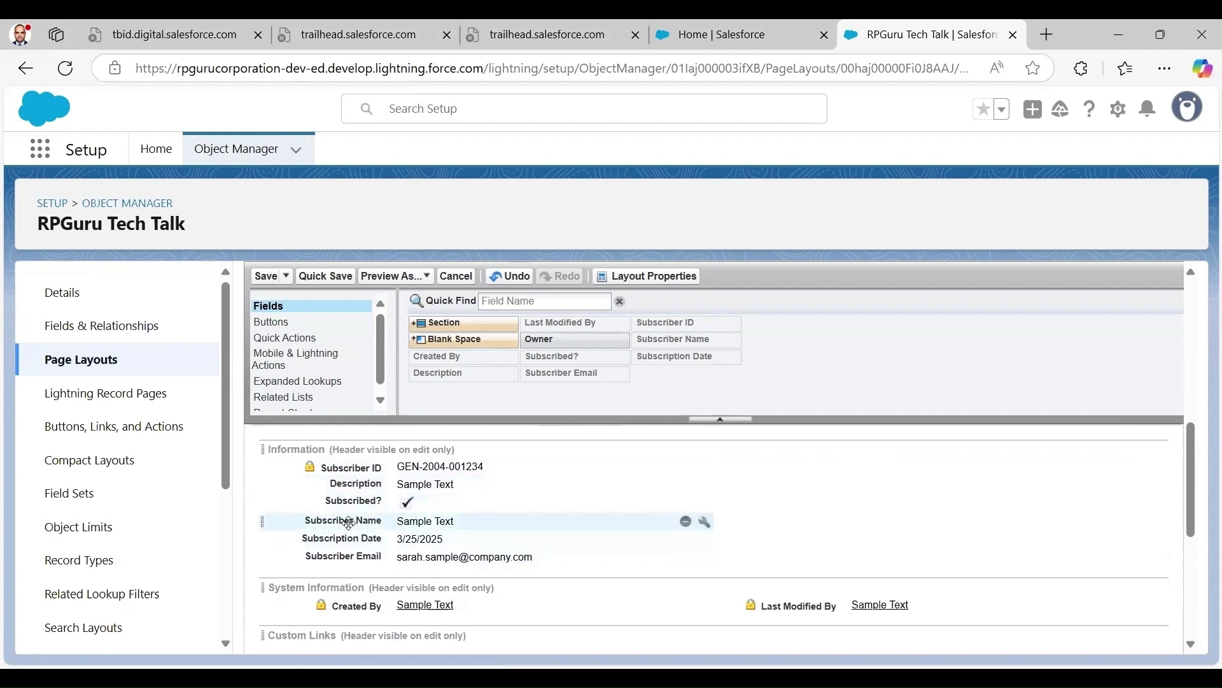
# - Reorder Information fields: Subscriber Name under Subscriber ID, Subscription Date above Subscribed?
pyautogui.moveTo(349, 523); pyautogui.dragTo(348, 484)
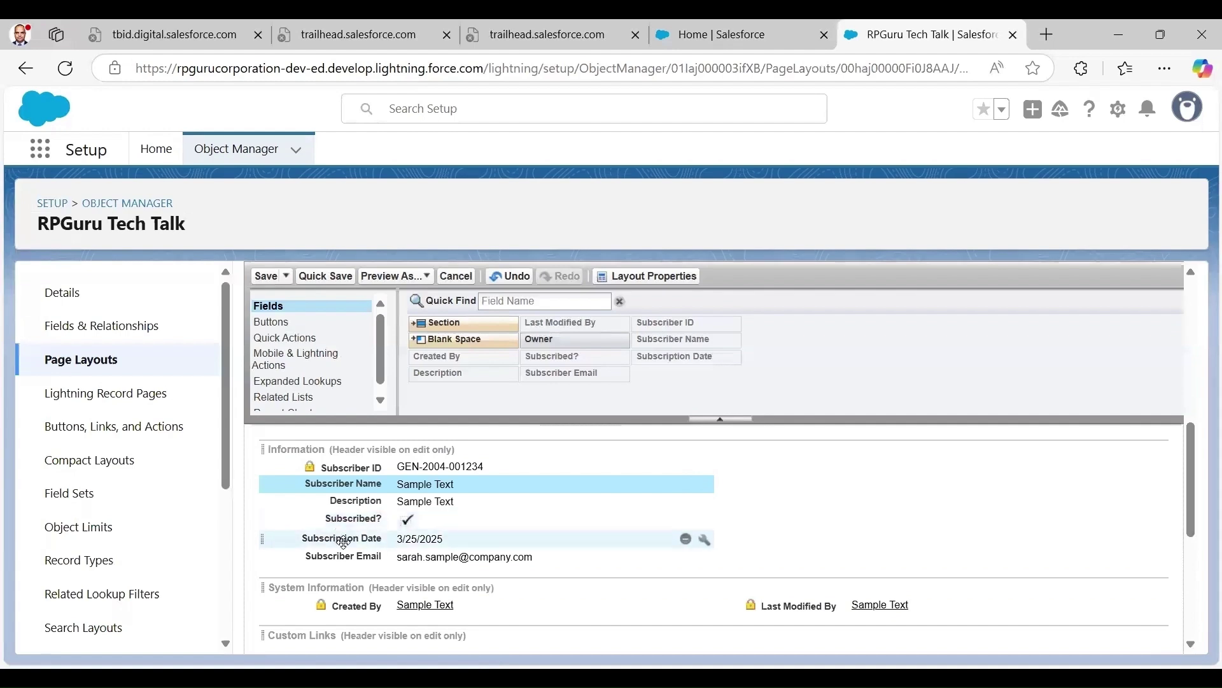
pyautogui.moveTo(345, 540); pyautogui.dragTo(384, 521)
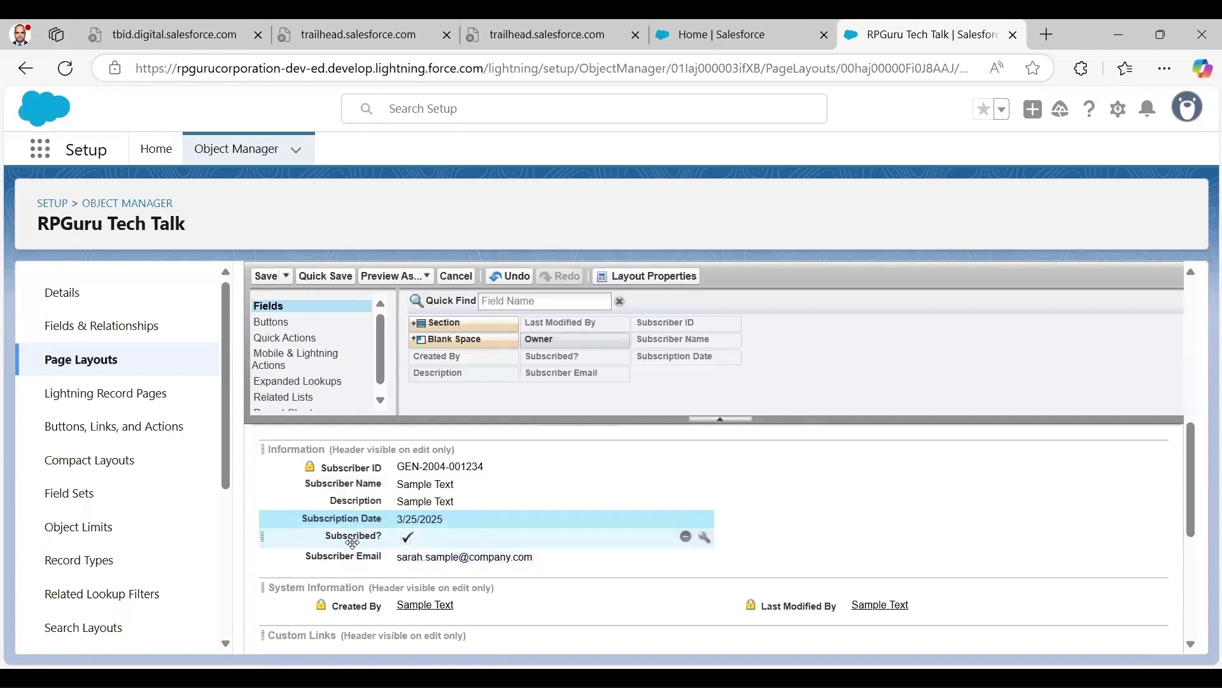
pyautogui.moveTo(354, 536)
pyautogui.mouseDown()
pyautogui.moveTo(350, 517)
pyautogui.moveTo(356, 561)
pyautogui.moveTo(356, 536)
pyautogui.mouseUp()
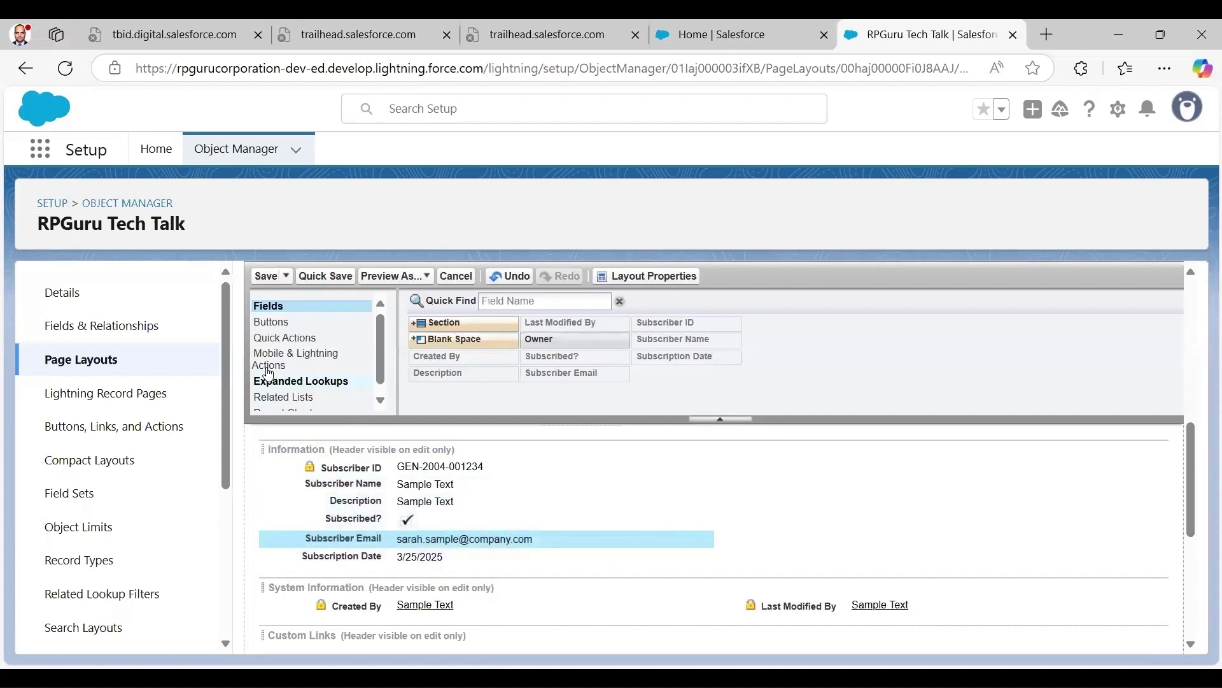
pyautogui.click(276, 322)
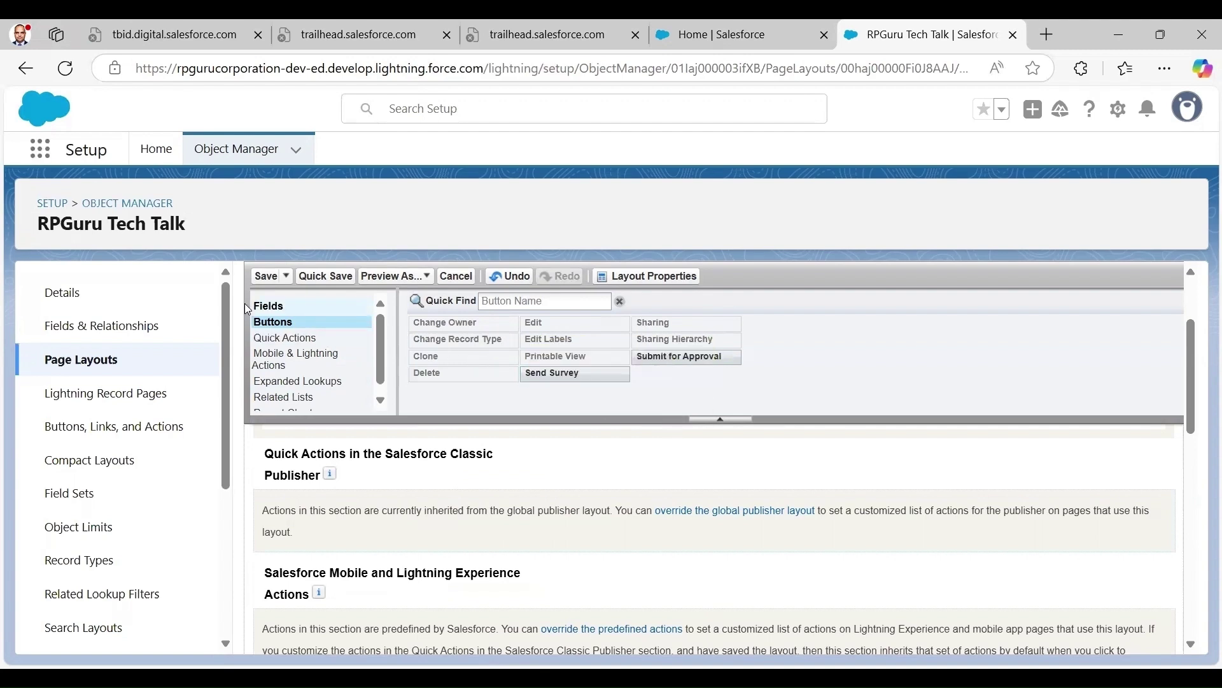
pyautogui.click(296, 312)
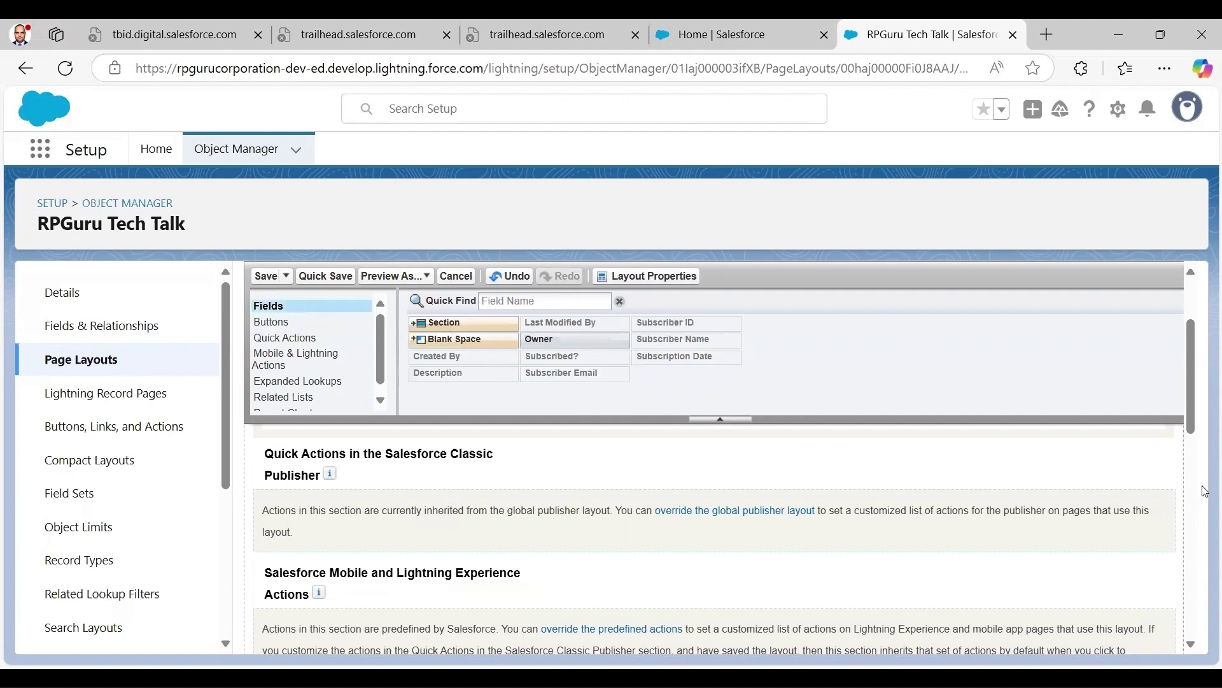
# - Browse the palette's Buttons, Quick Actions and Mobile & Lightning Actions, reaching the Related Lists
pyautogui.scroll(2, 1202, 326)
pyautogui.scroll(1, 1202, 322)
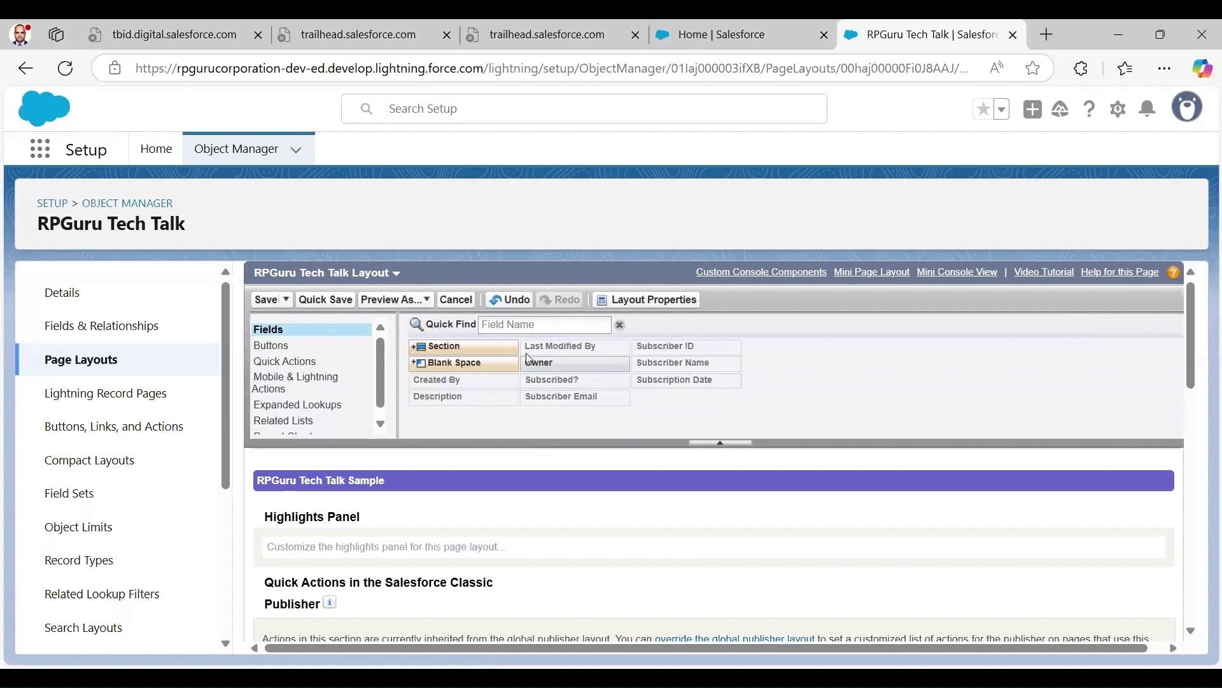
pyautogui.click(275, 347)
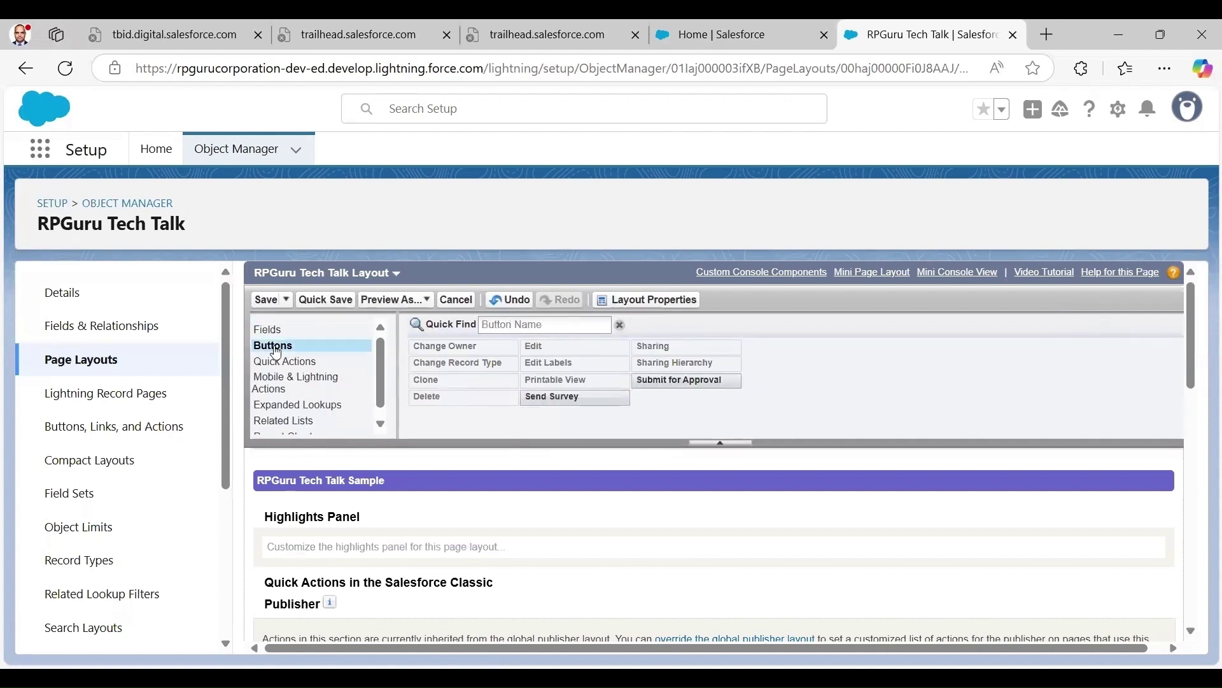
pyautogui.click(277, 362)
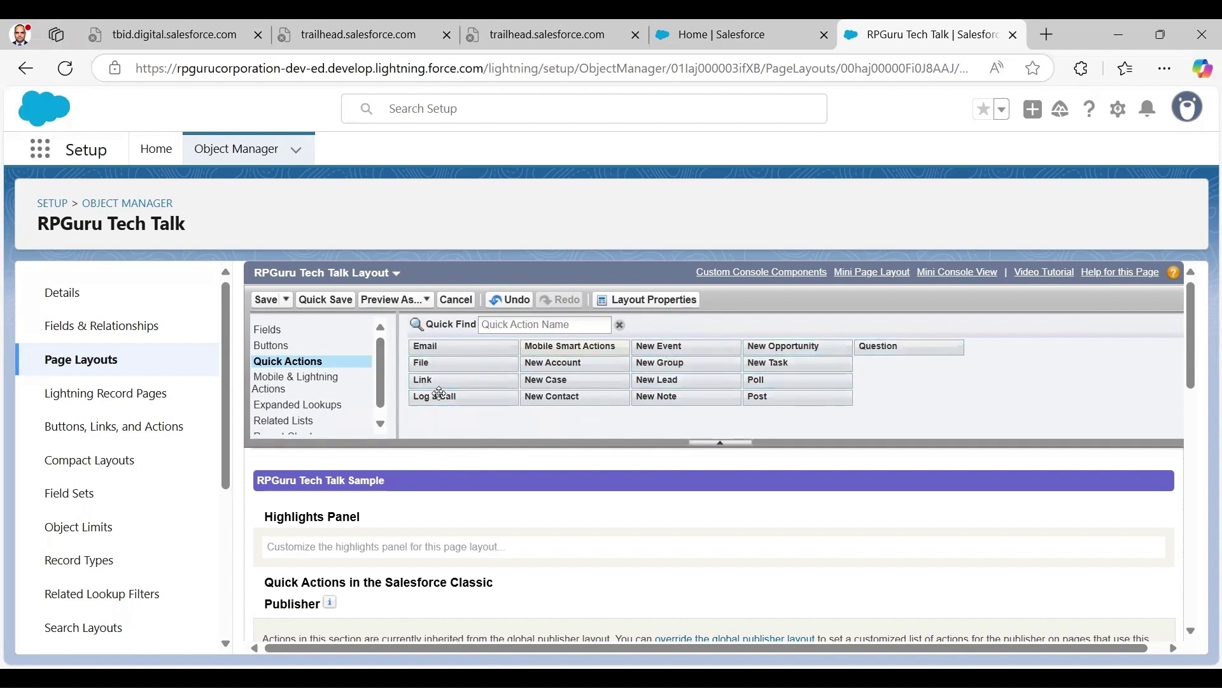
pyautogui.click(290, 383)
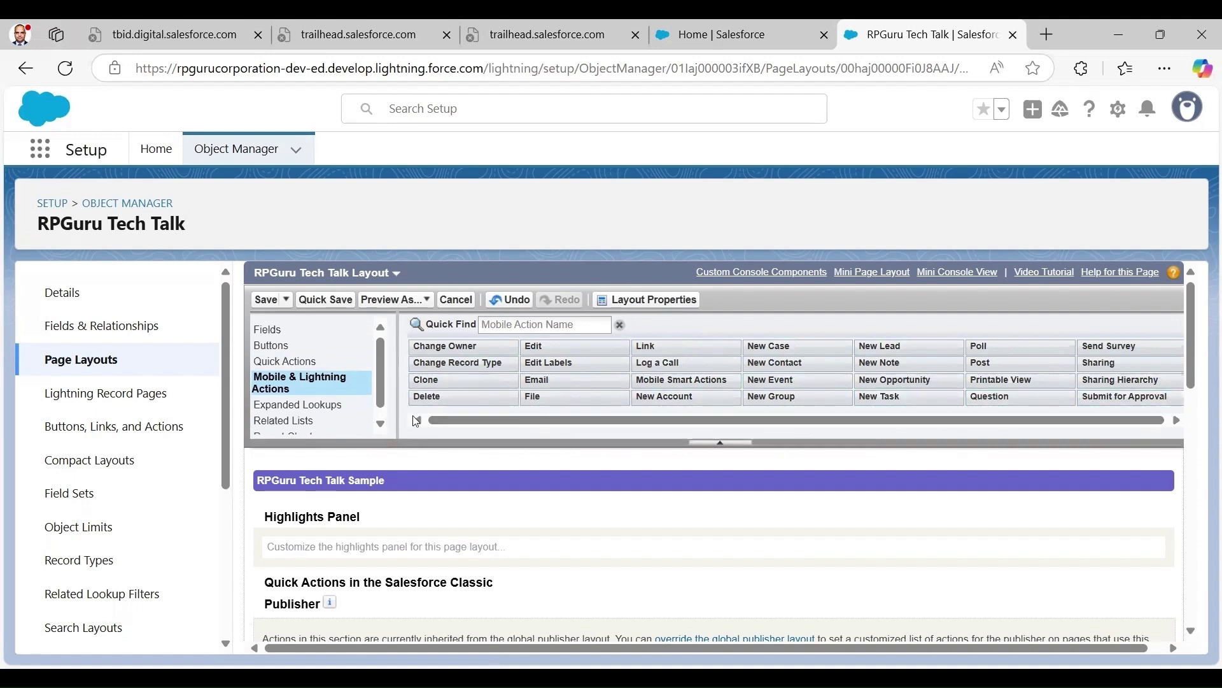
pyautogui.scroll(-1, 380, 364)
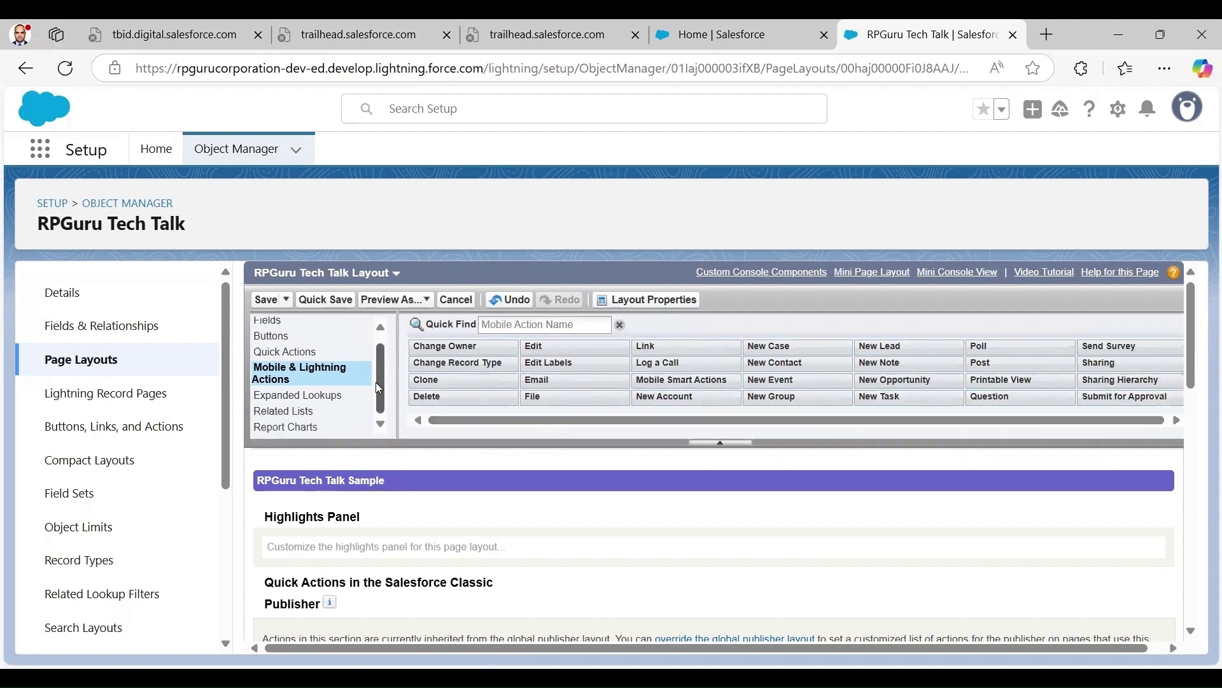
pyautogui.scroll(-5, 275, 417)
pyautogui.scroll(-5, 275, 416)
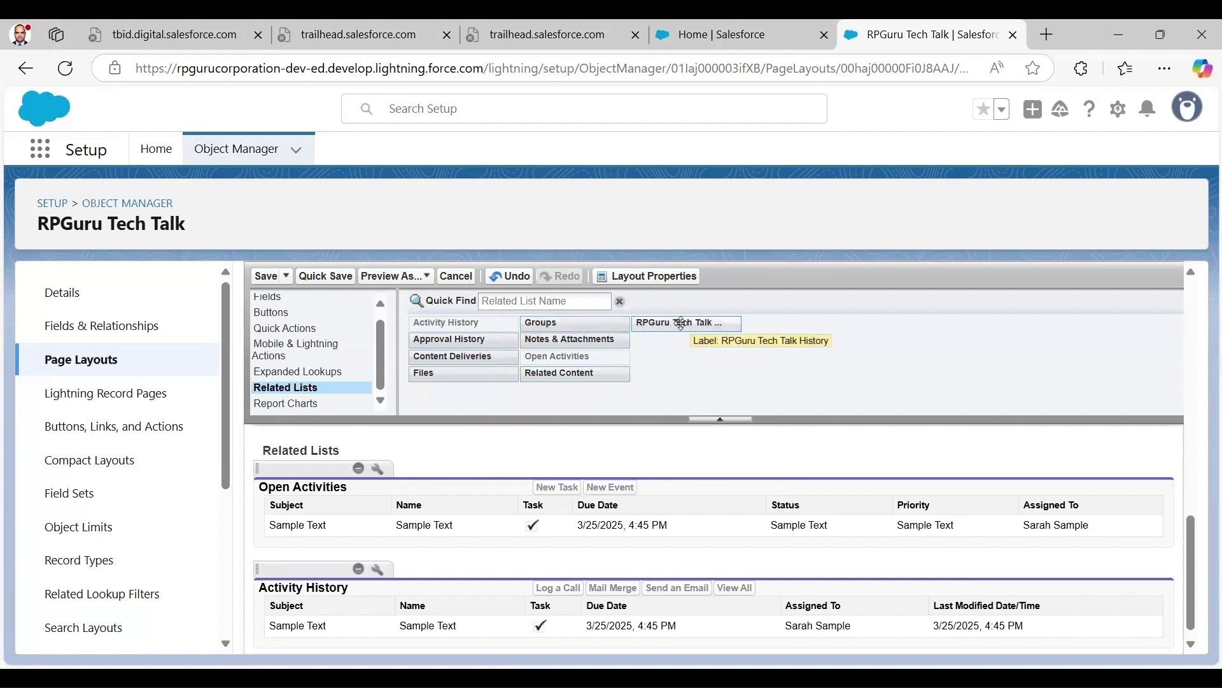
# - Add the RPGuru Tech Talk History related list, then filter the palette by 'sec'
pyautogui.moveTo(646, 395); pyautogui.dragTo(536, 546)
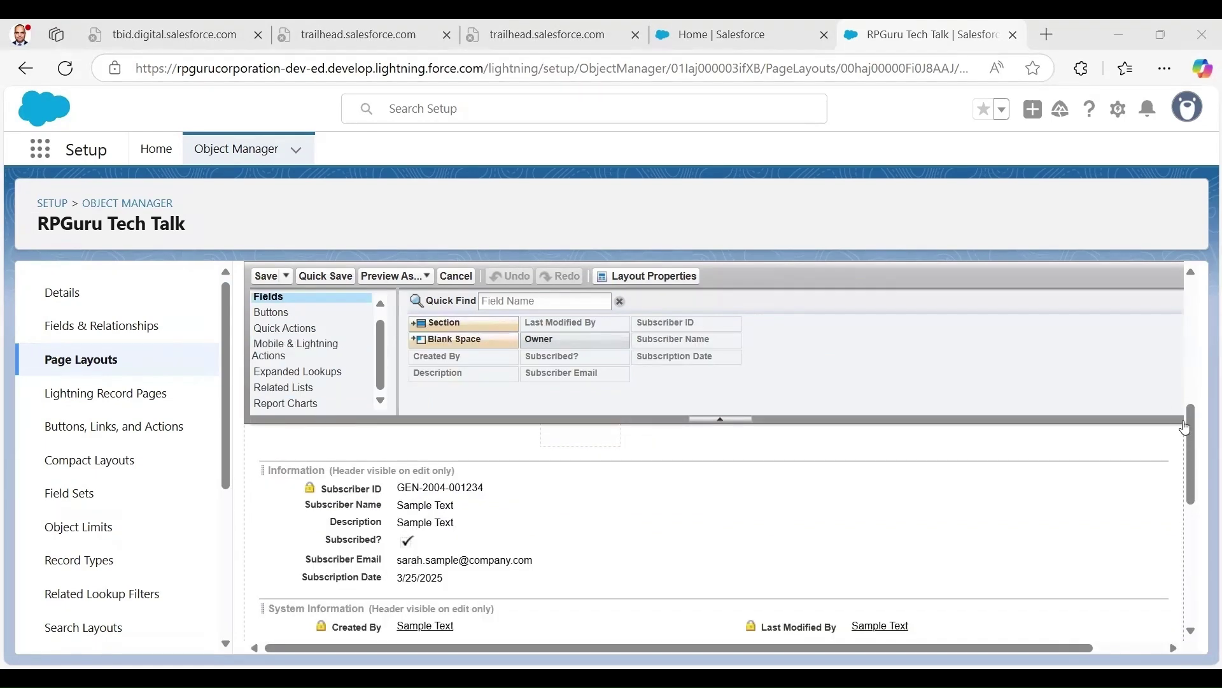
pyautogui.moveTo(1192, 445); pyautogui.dragTo(1192, 450)
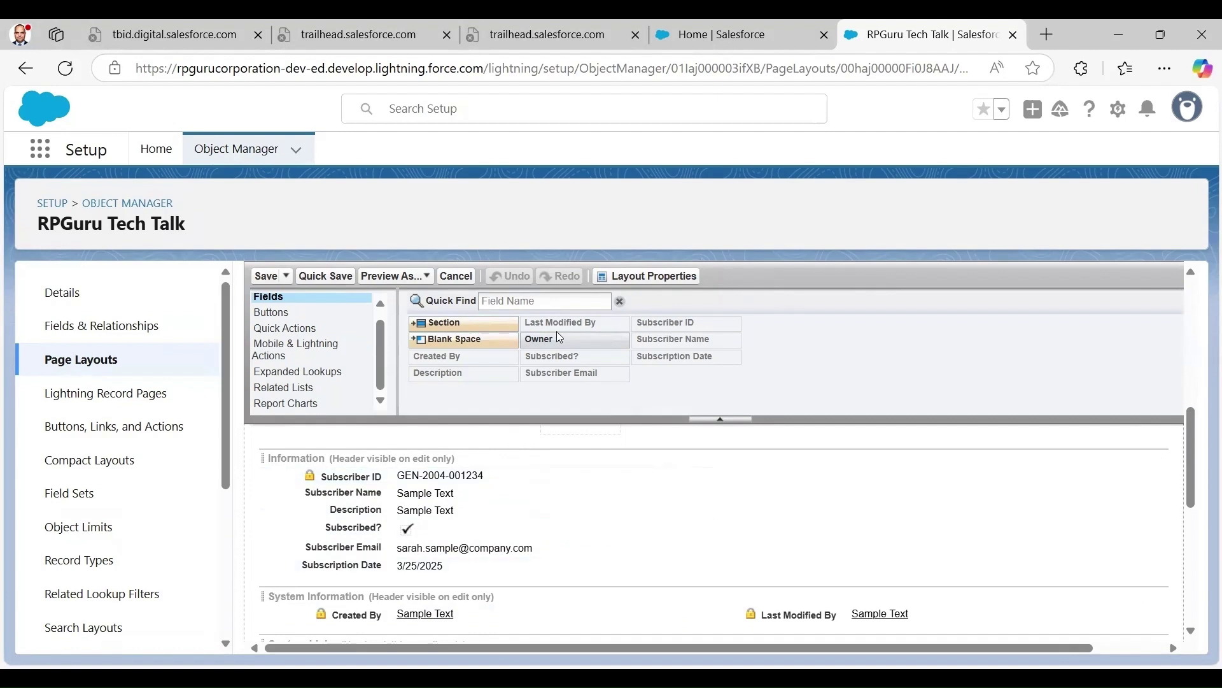
pyautogui.click(551, 302)
pyautogui.write('sec')
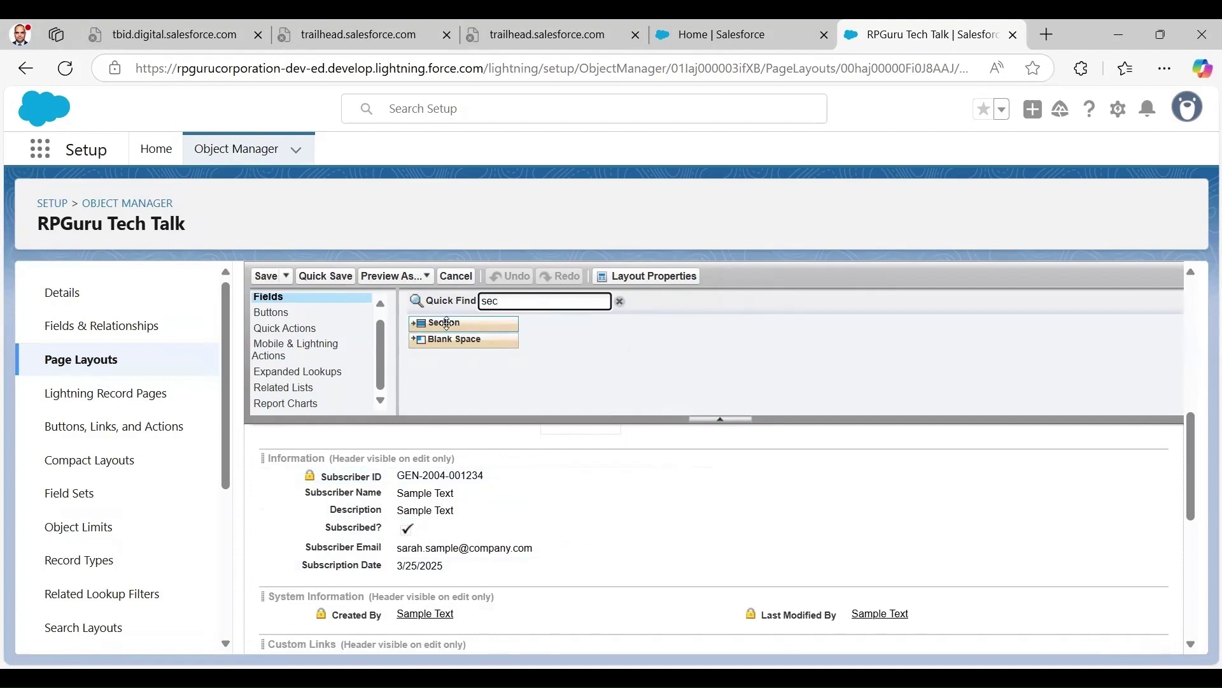
# - Insert a 'Subscriber Contact' section below Subscription Date and move Subscriber Email into it
pyautogui.moveTo(447, 323); pyautogui.dragTo(427, 581)
pyautogui.moveTo(764, 377); pyautogui.dragTo(646, 378)
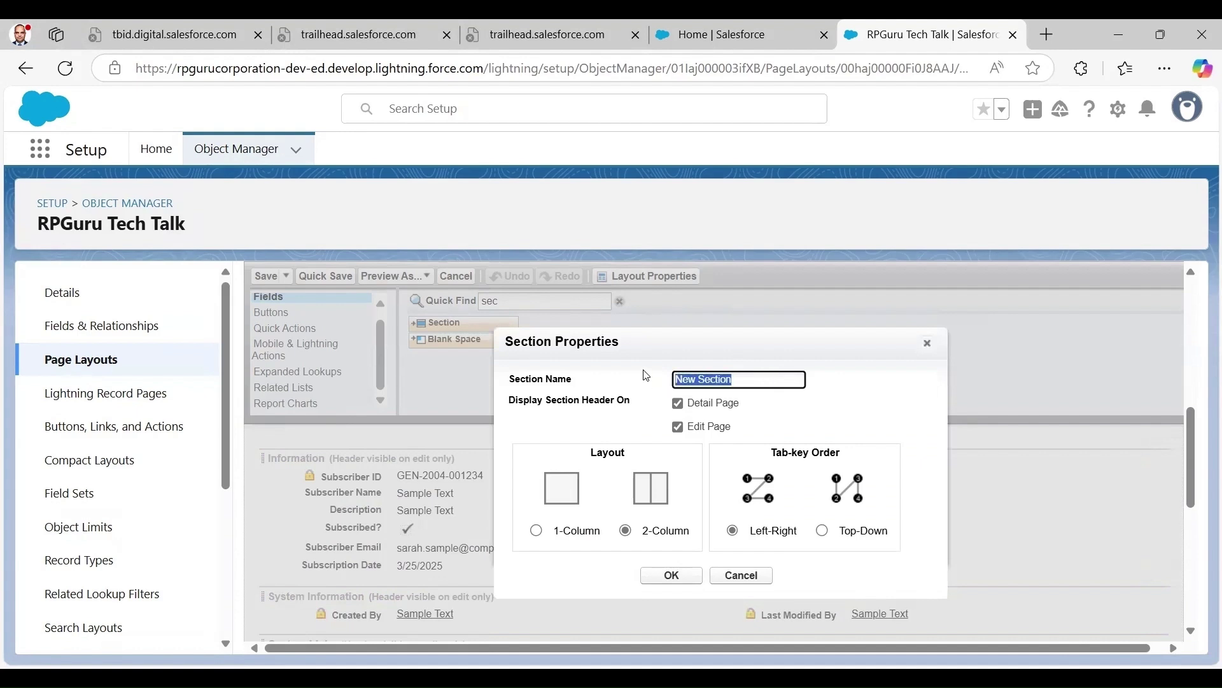
pyautogui.write('Subscriber Contact')
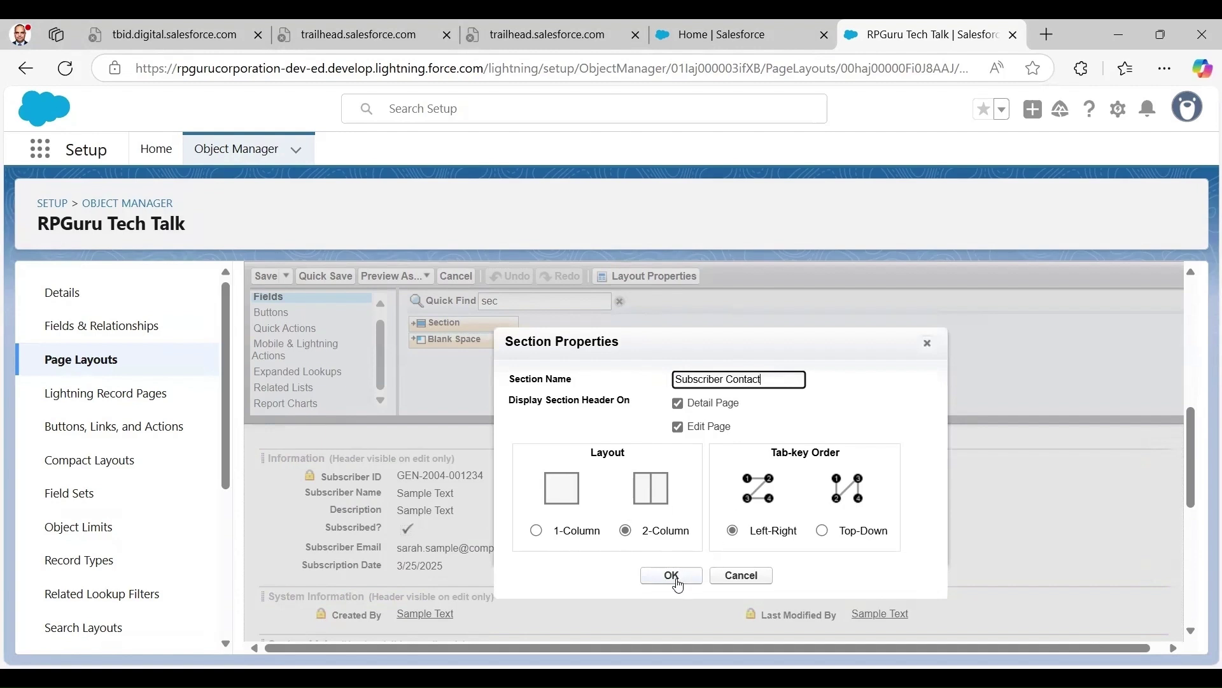
pyautogui.click(676, 576)
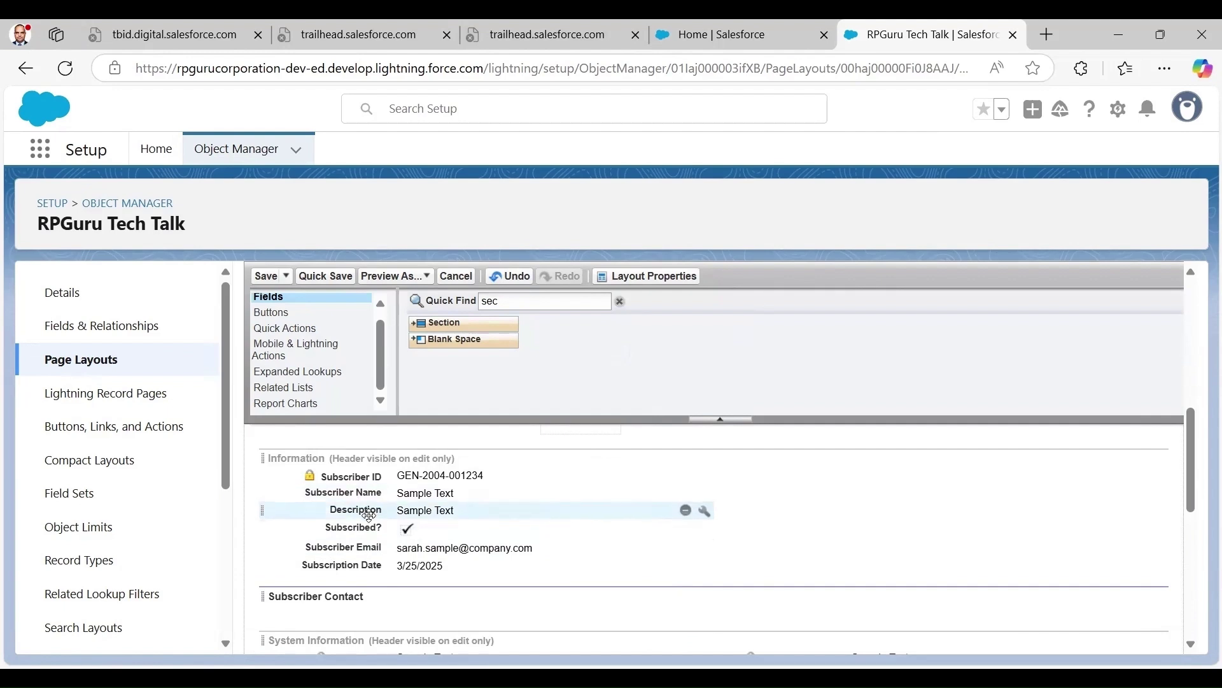
pyautogui.moveTo(364, 547); pyautogui.dragTo(382, 594)
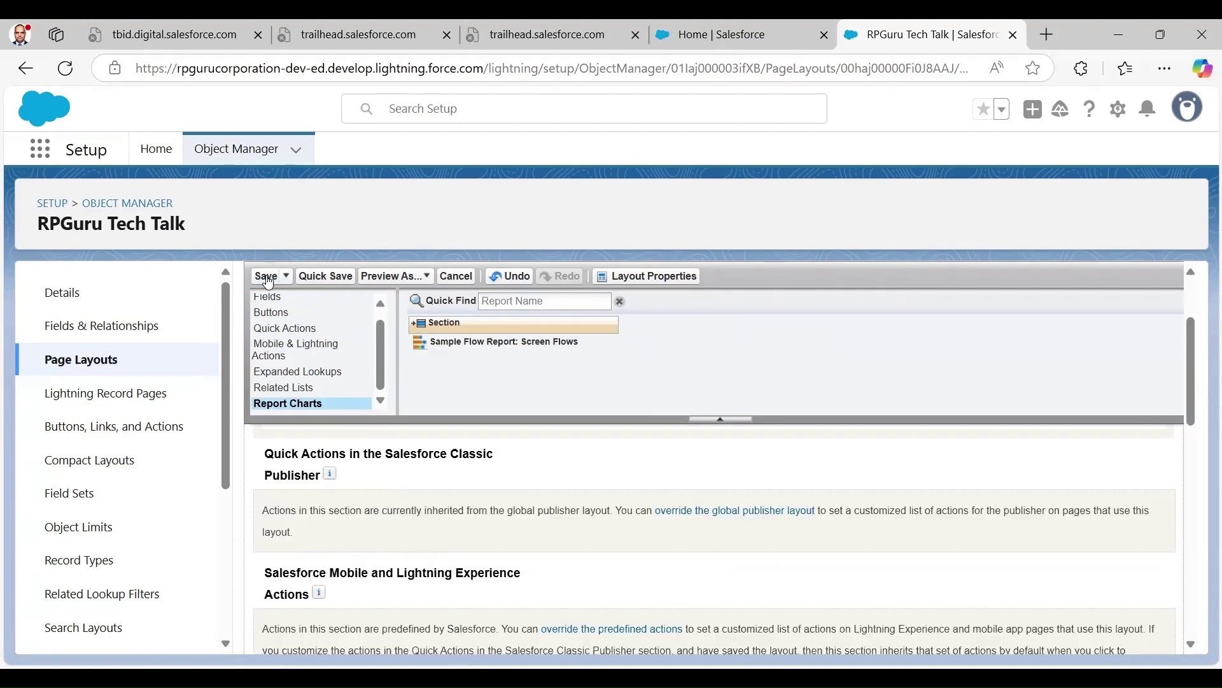
# - Save the layout, overwriting users' related list customizations, and view its Page Layout Assignment
pyautogui.click(268, 275)
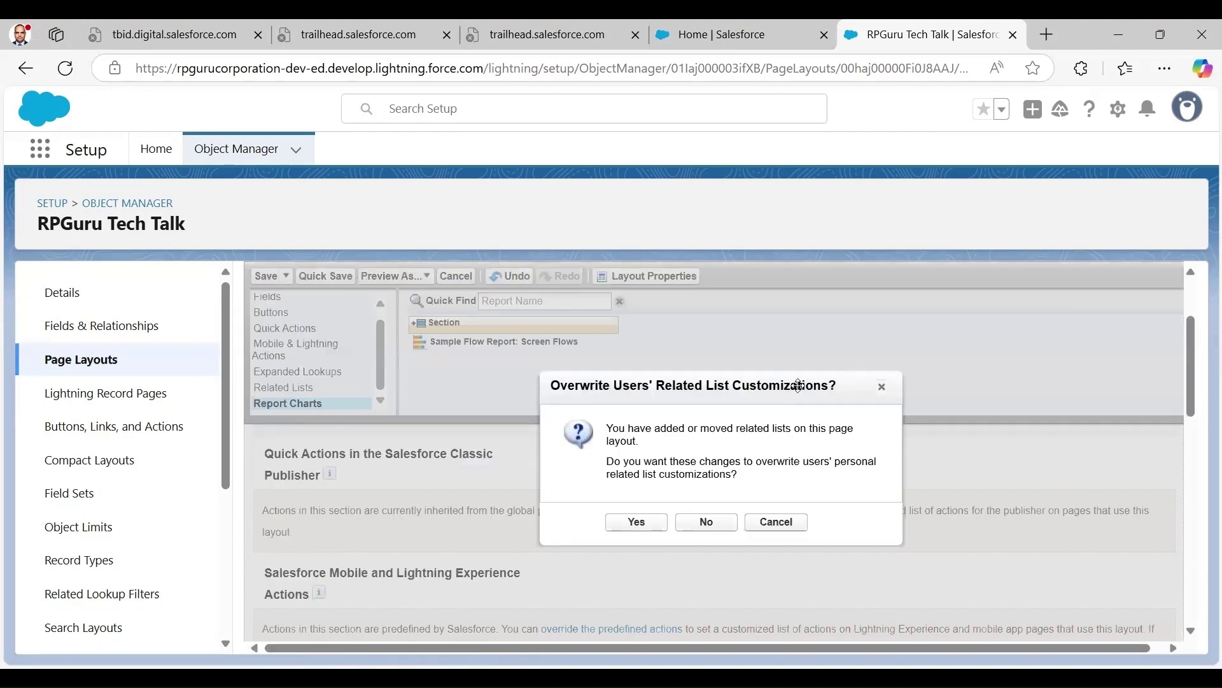
pyautogui.click(638, 522)
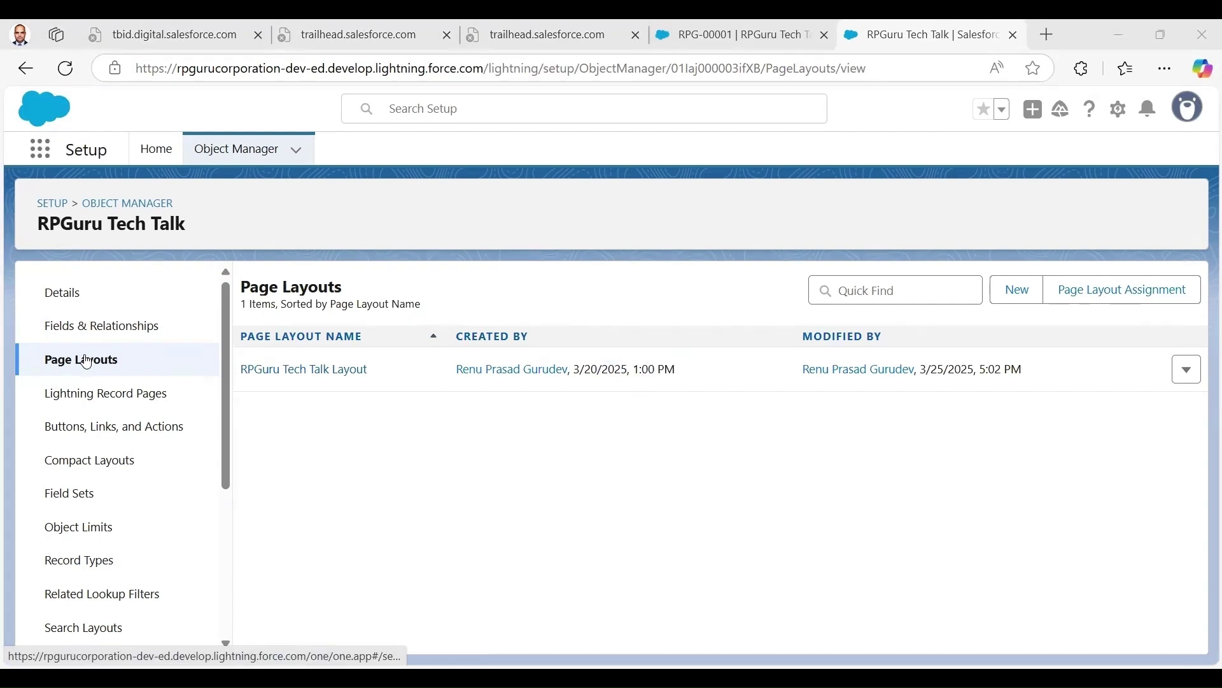
pyautogui.click(1115, 302)
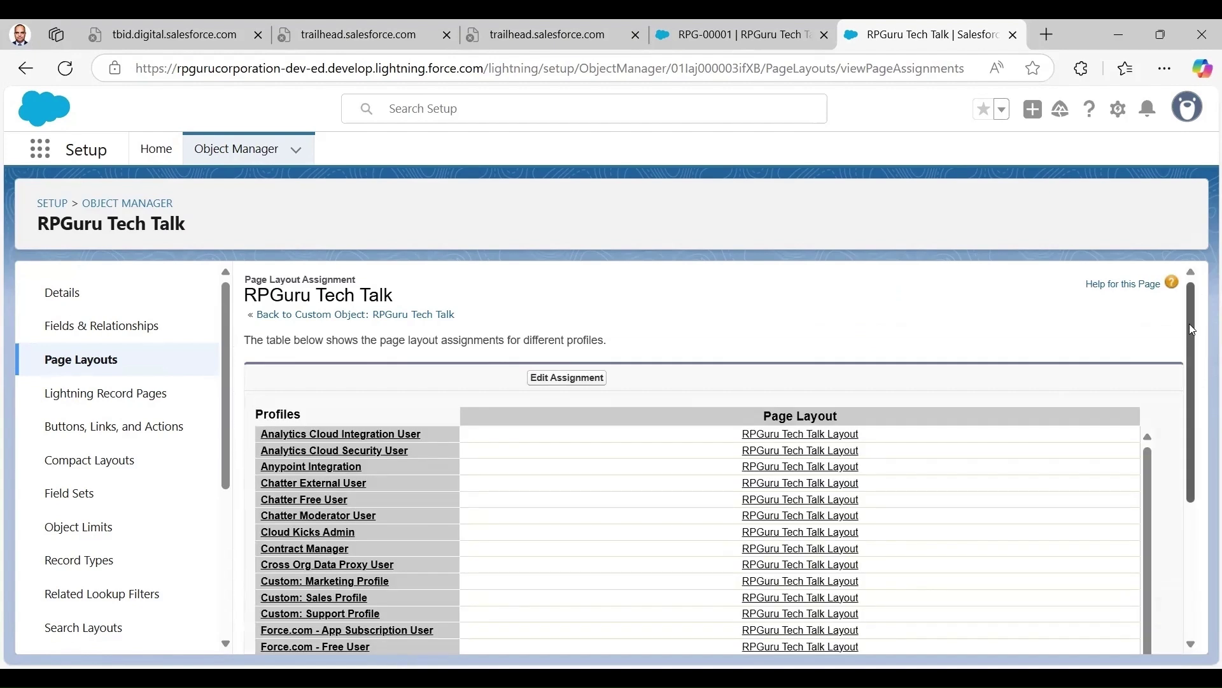
# - Check every profile is assigned RPGuru Tech Talk Layout in Edit Assignment, changing nothing
pyautogui.scroll(-3, 1192, 329)
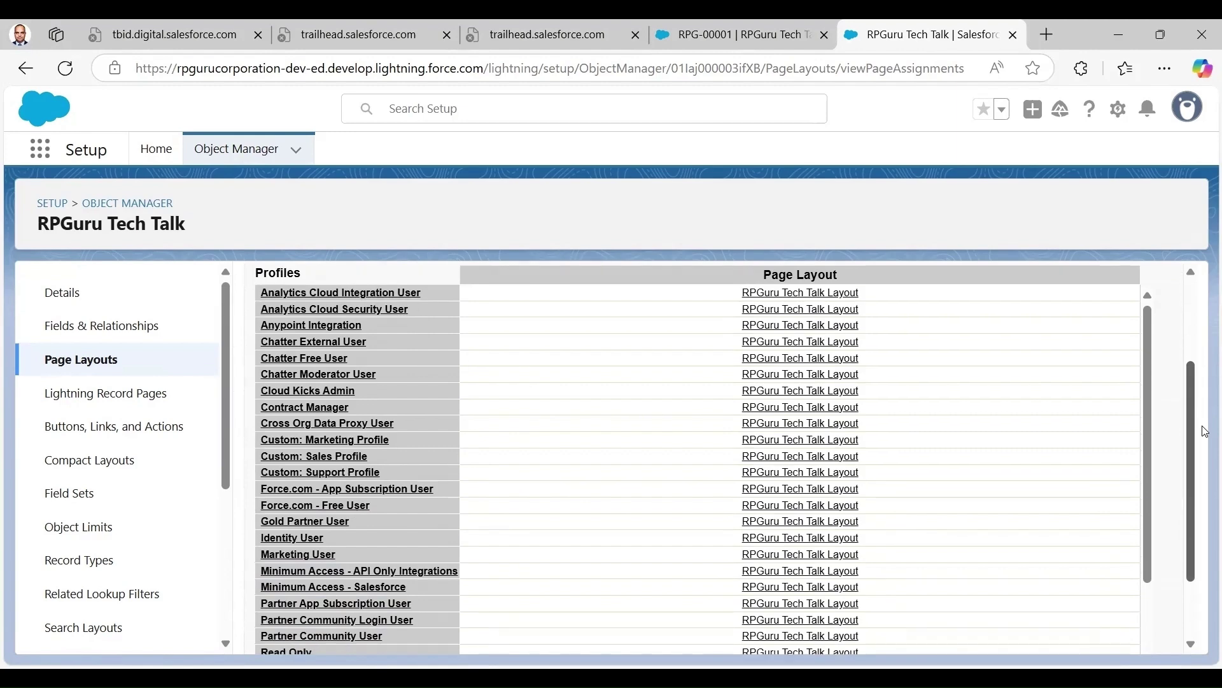
pyautogui.scroll(-3, 1206, 431)
pyautogui.scroll(4, 1200, 415)
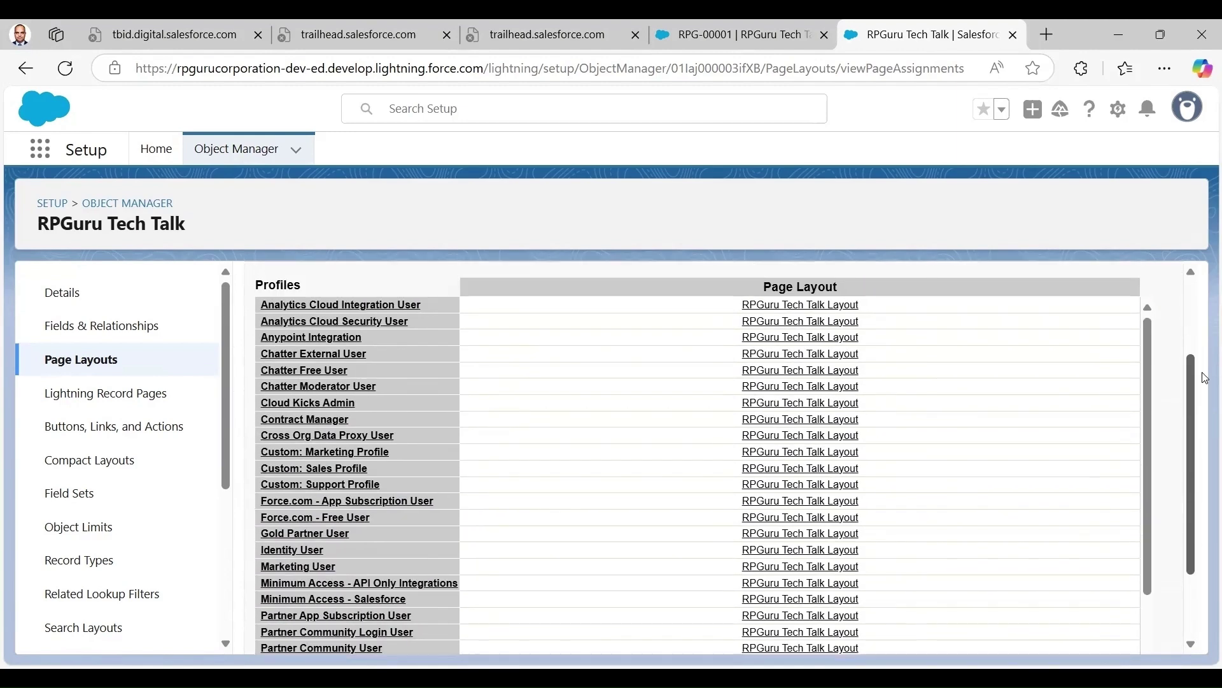
pyautogui.scroll(3, 1205, 377)
pyautogui.scroll(-1, 1202, 363)
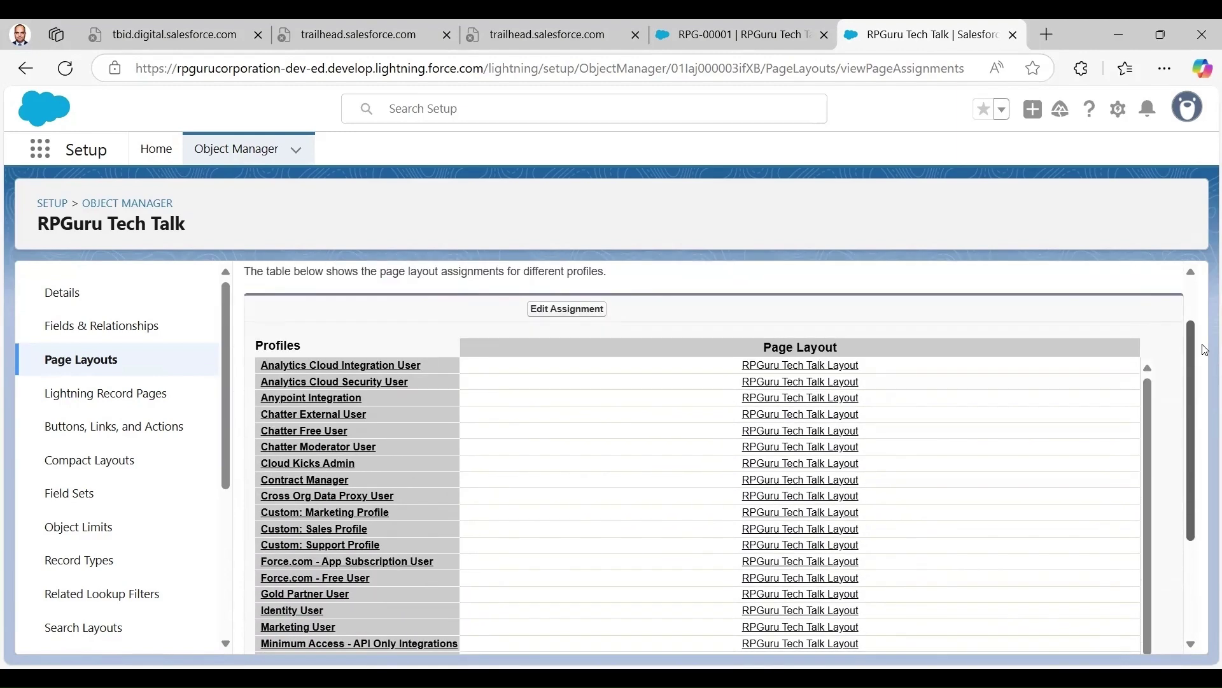
pyautogui.scroll(1, 1205, 350)
pyautogui.click(562, 348)
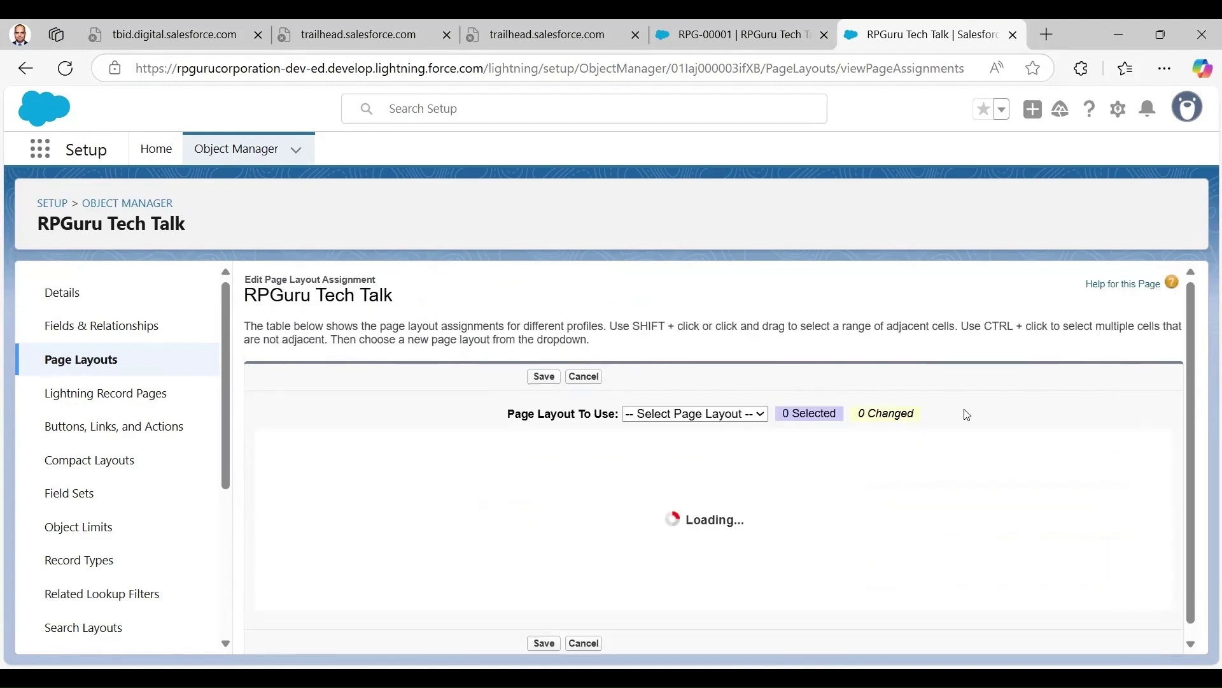
pyautogui.scroll(-2, 1189, 338)
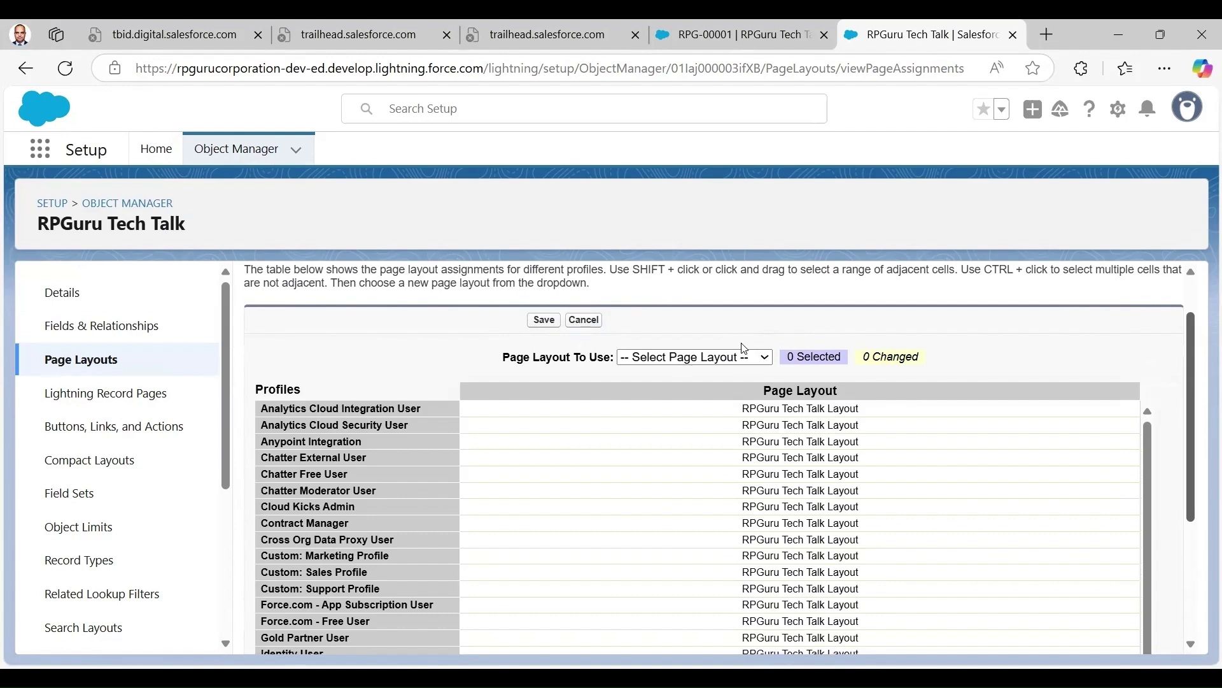
pyautogui.scroll(-1, 742, 347)
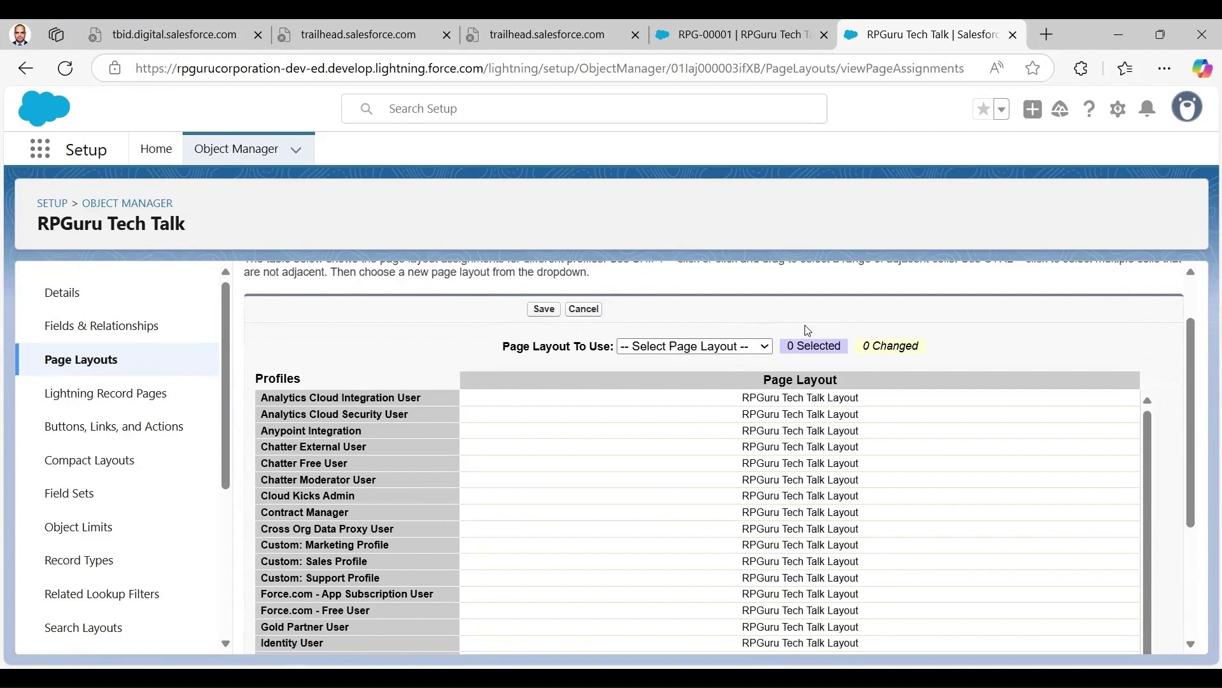
pyautogui.click(586, 311)
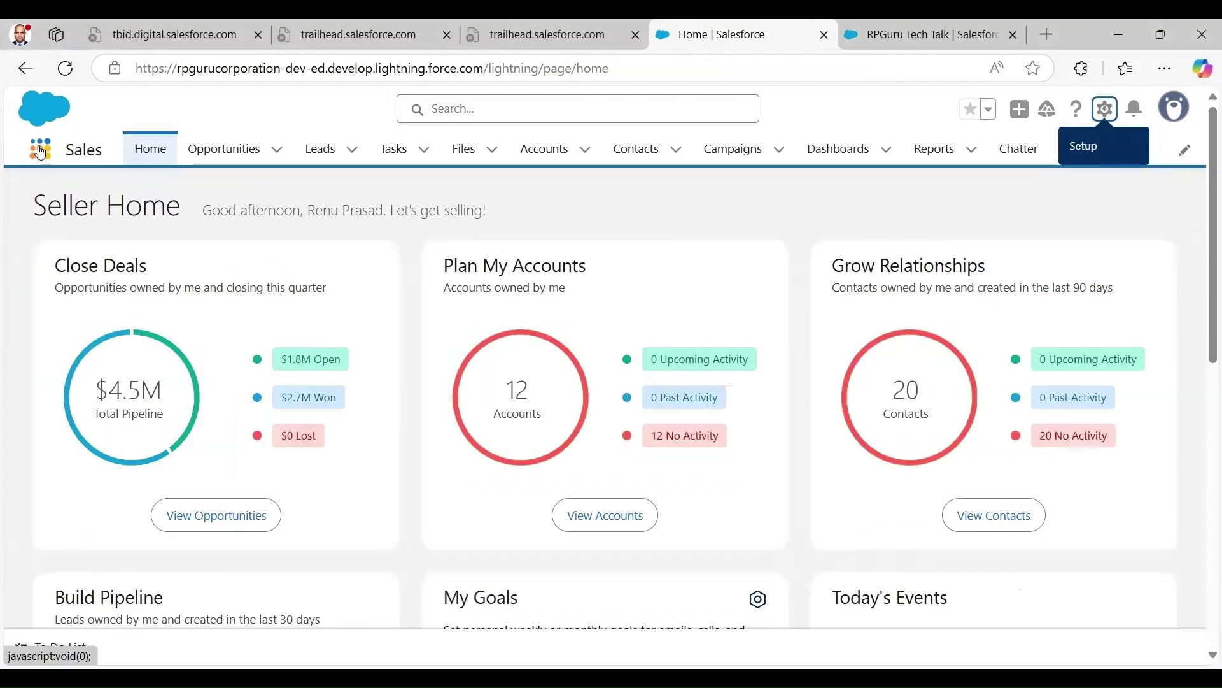
# - Open record RPG-00001 from the RPGuru Tech Talk app found via 'rpgur' in App Launcher
pyautogui.click(40, 150)
pyautogui.write('rpgur')
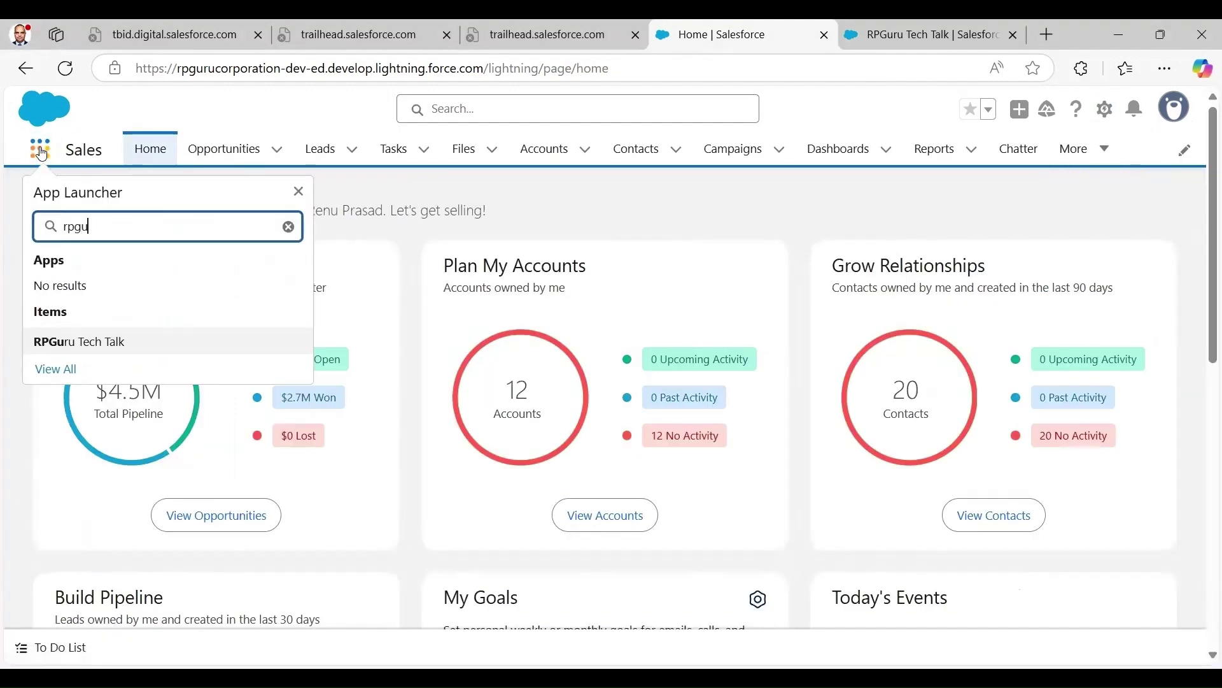
pyautogui.click(82, 347)
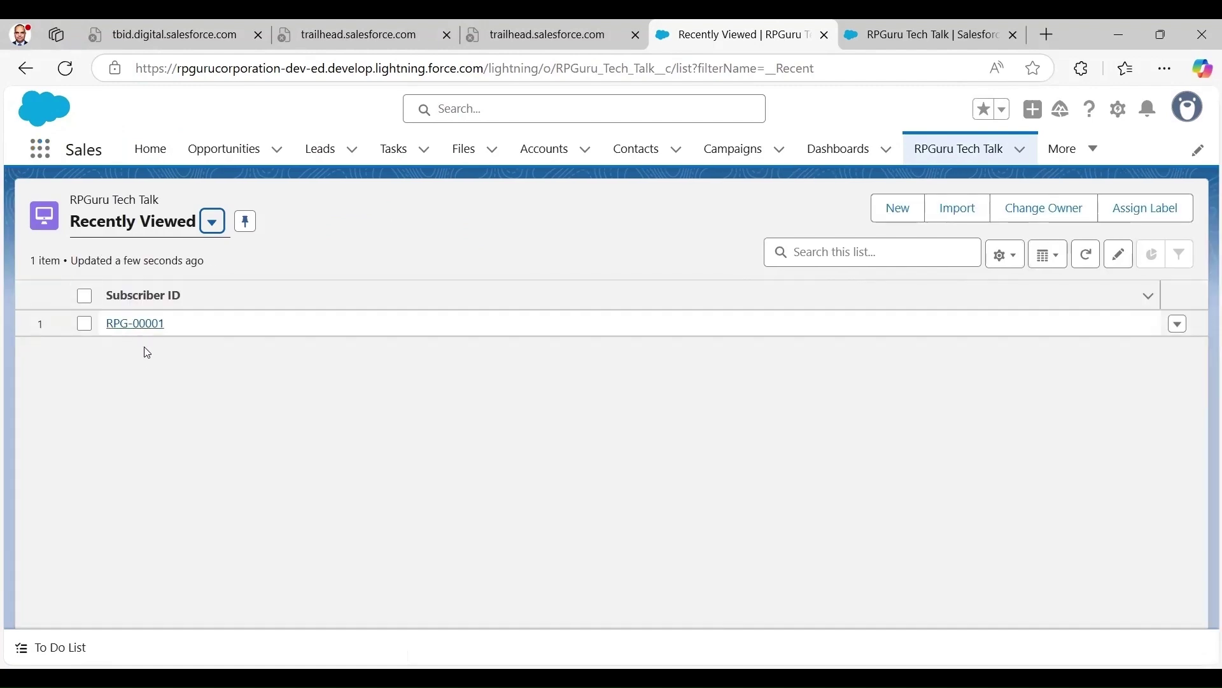
pyautogui.click(146, 330)
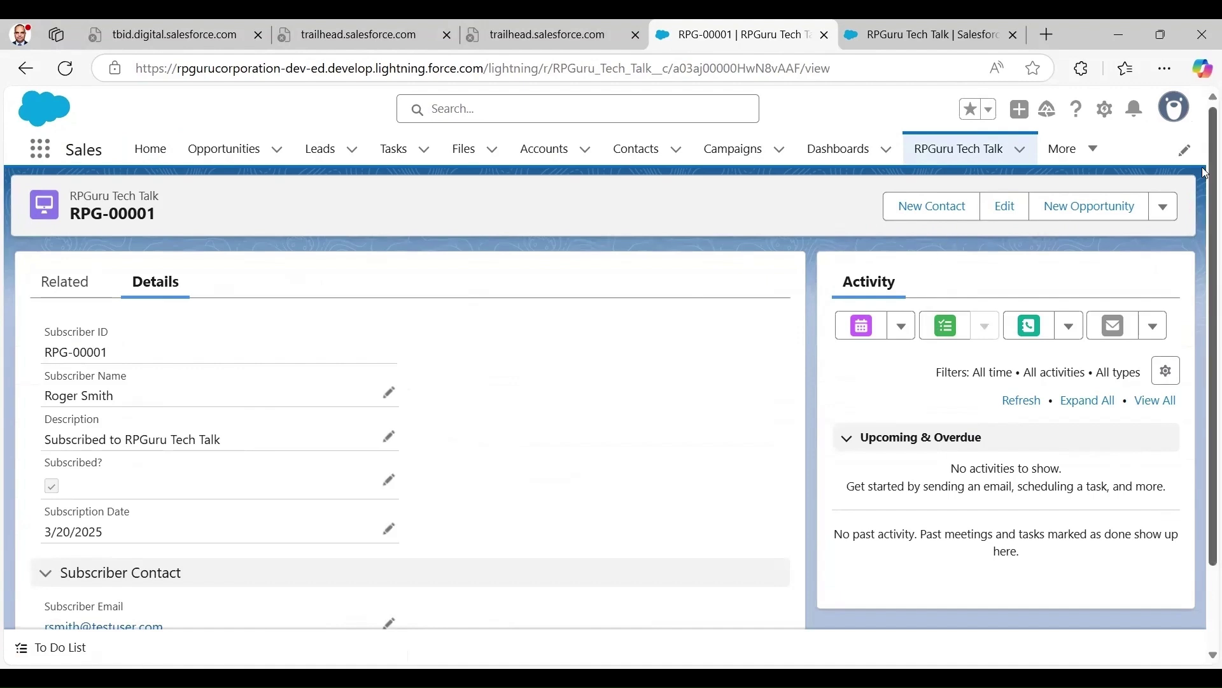
# - Check Subscriber Email sits under Subscriber Contact in Details, then view the related lists
pyautogui.scroll(-3, 1205, 191)
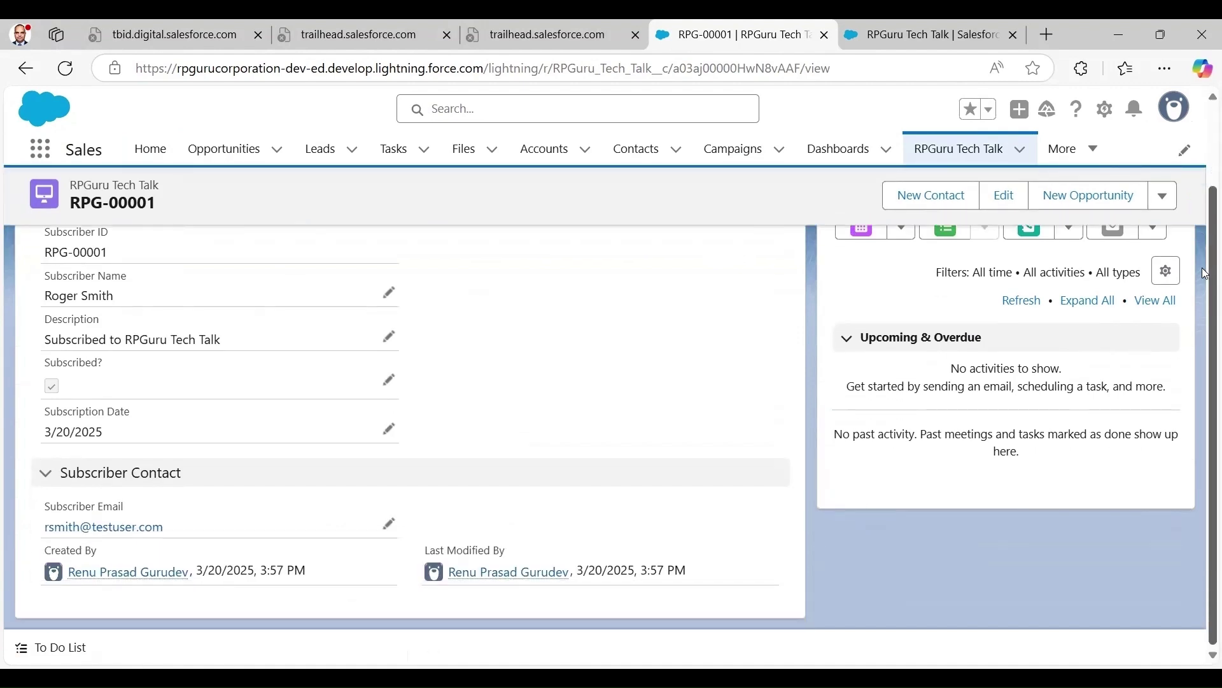
pyautogui.scroll(3, 1206, 216)
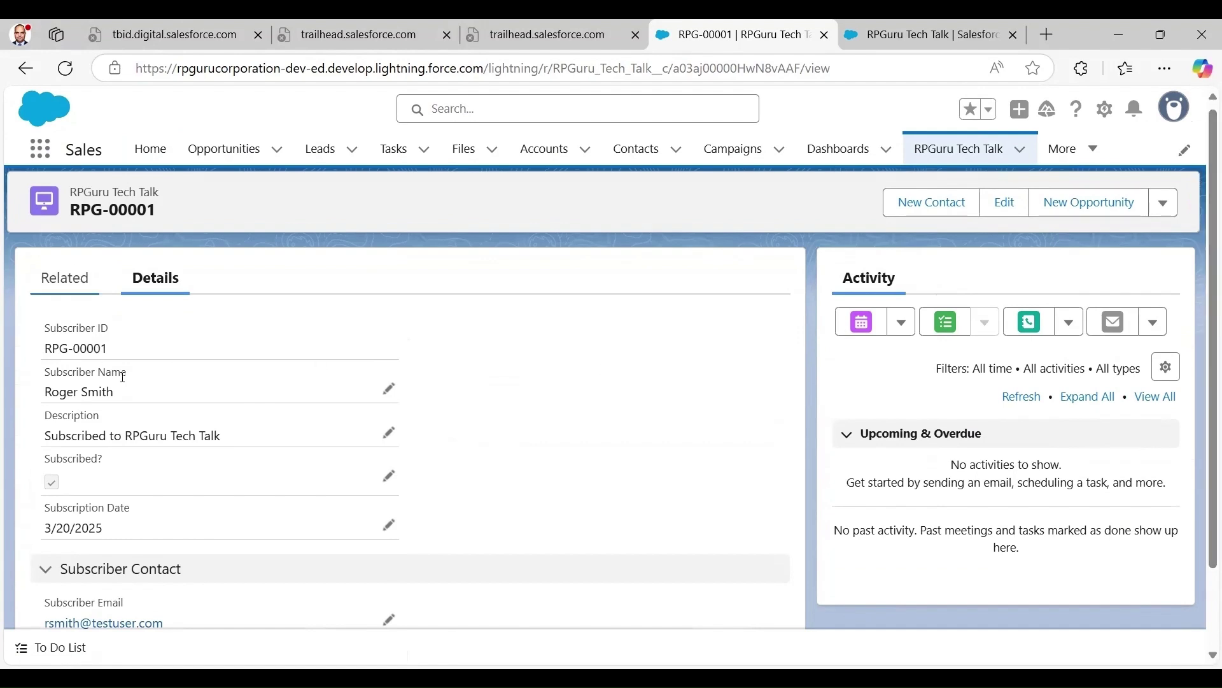
pyautogui.scroll(-3, 1206, 368)
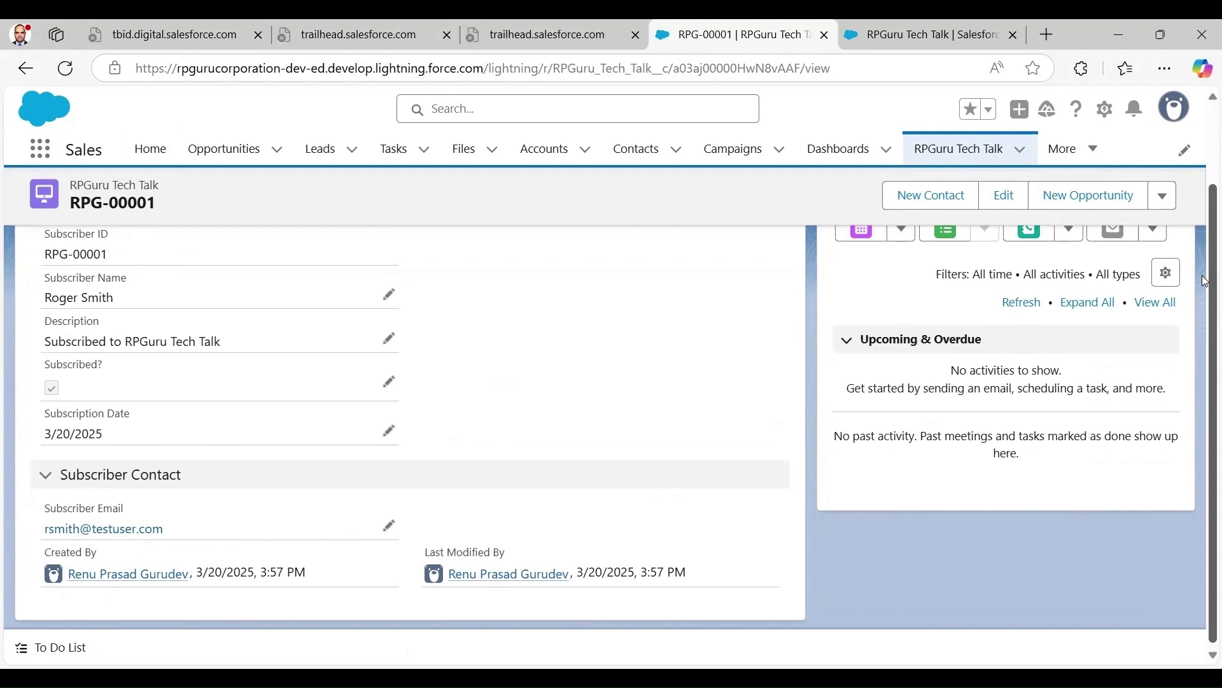
pyautogui.scroll(3, 1205, 281)
pyautogui.click(52, 283)
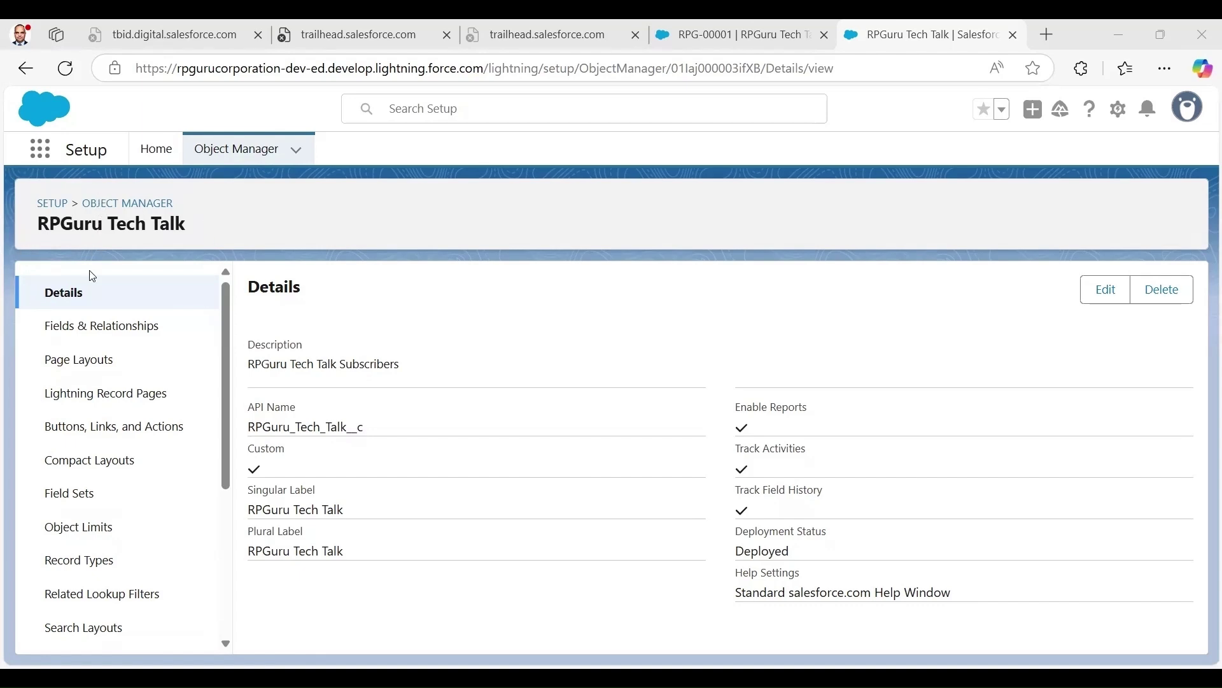
# - Start a new Lightning Record Page labelled 'RPGuru Tech Talk Subscribers'
pyautogui.click(86, 403)
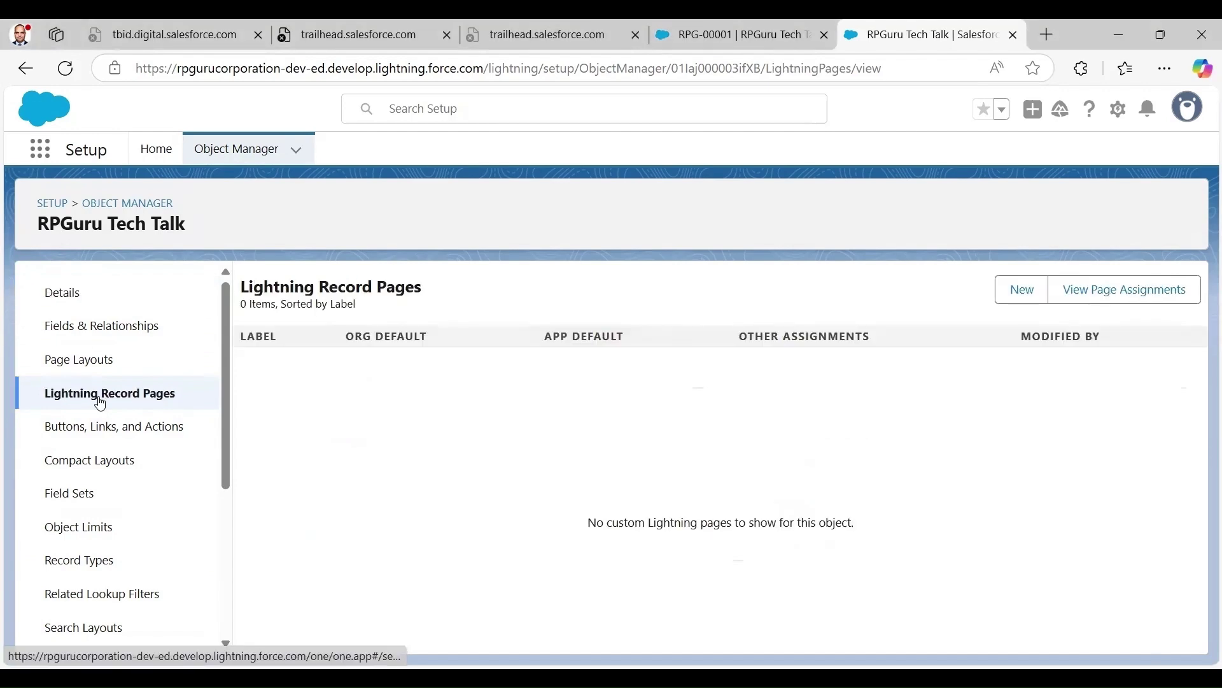
pyautogui.click(1031, 296)
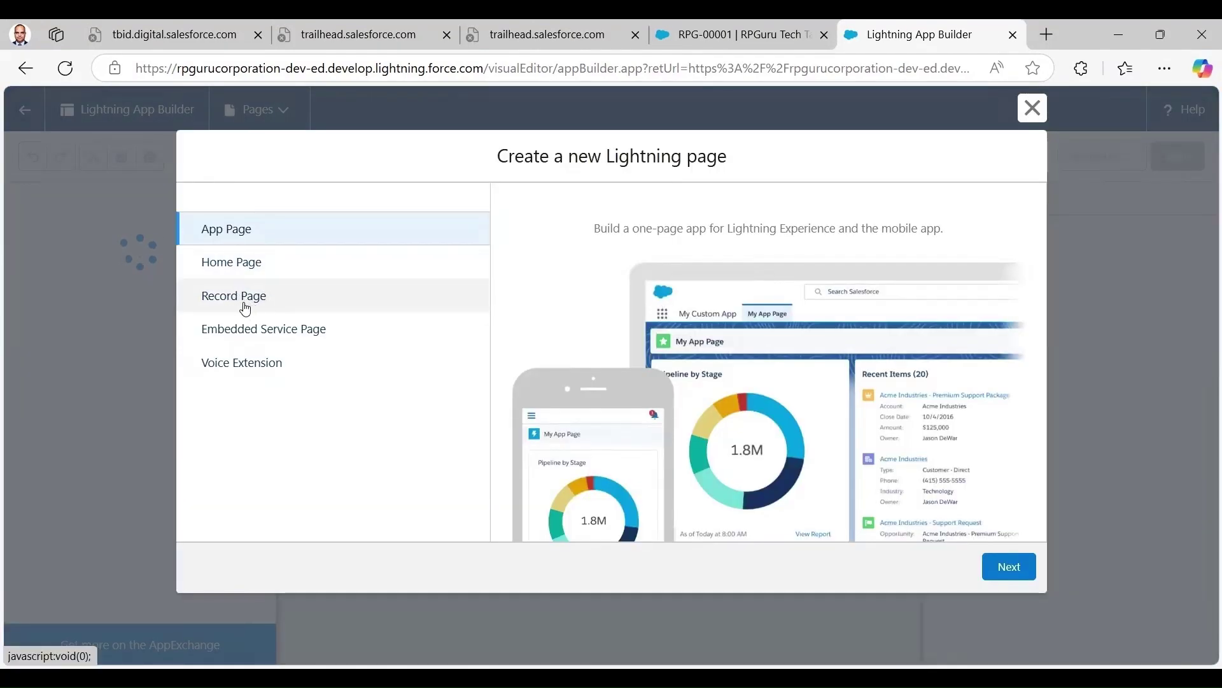
pyautogui.click(247, 309)
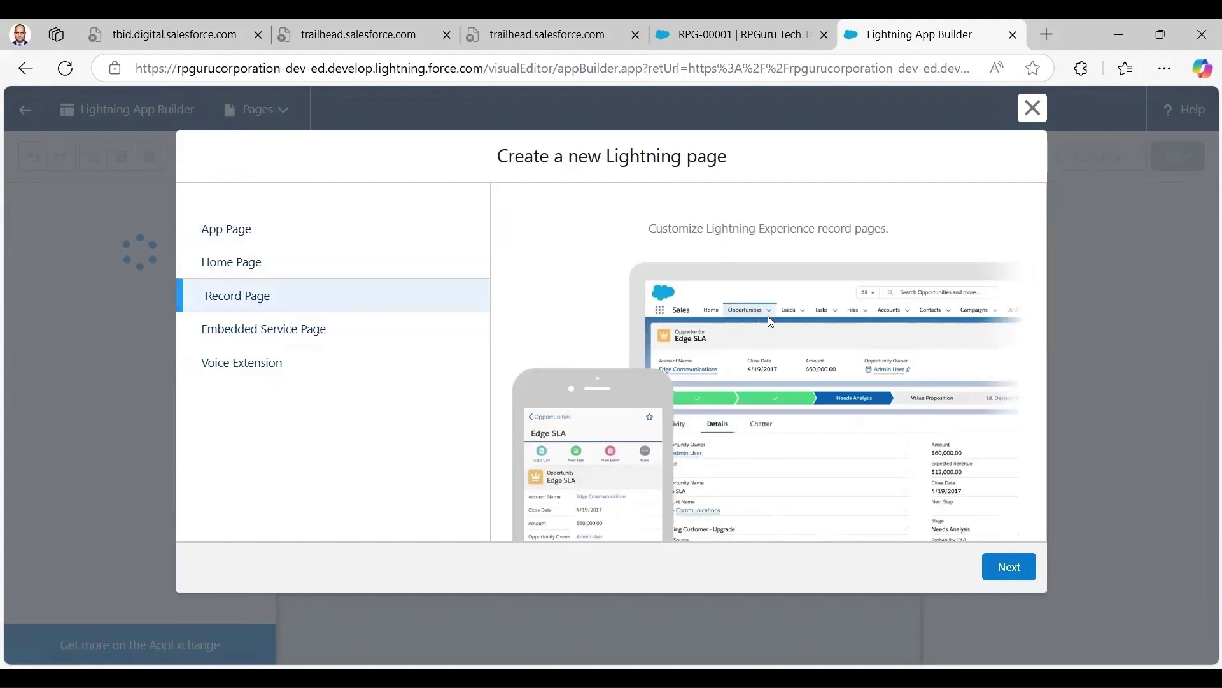
pyautogui.click(1013, 572)
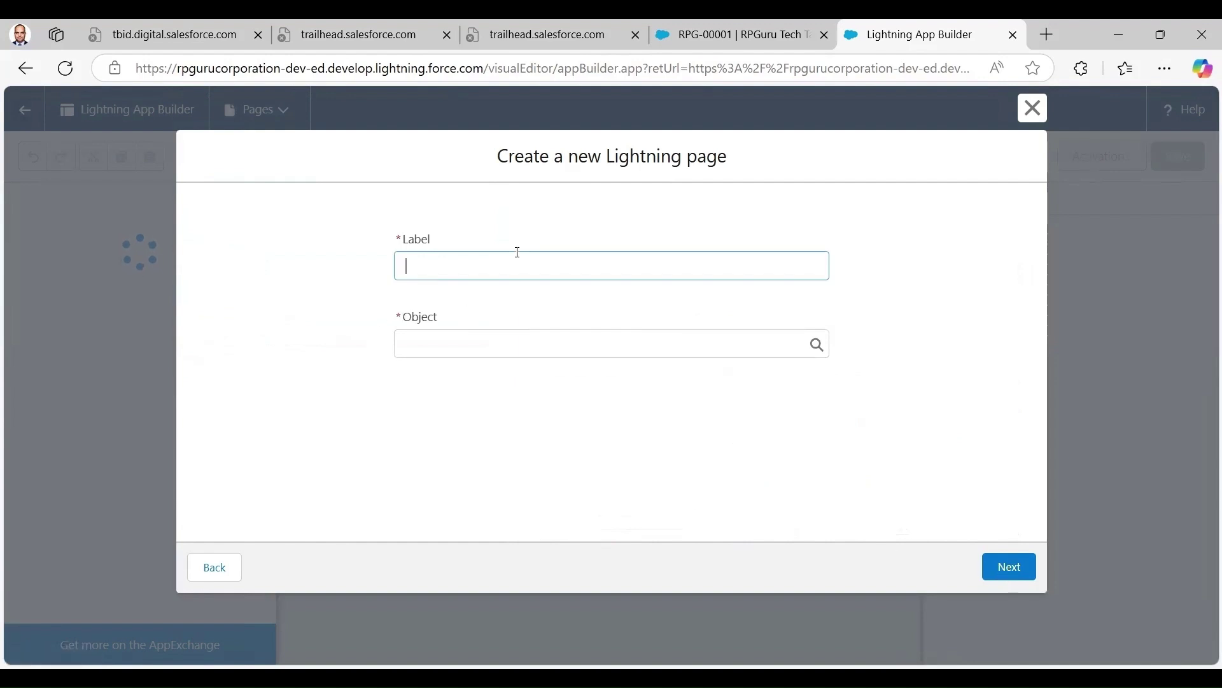
pyautogui.write('RPGuru Tech')
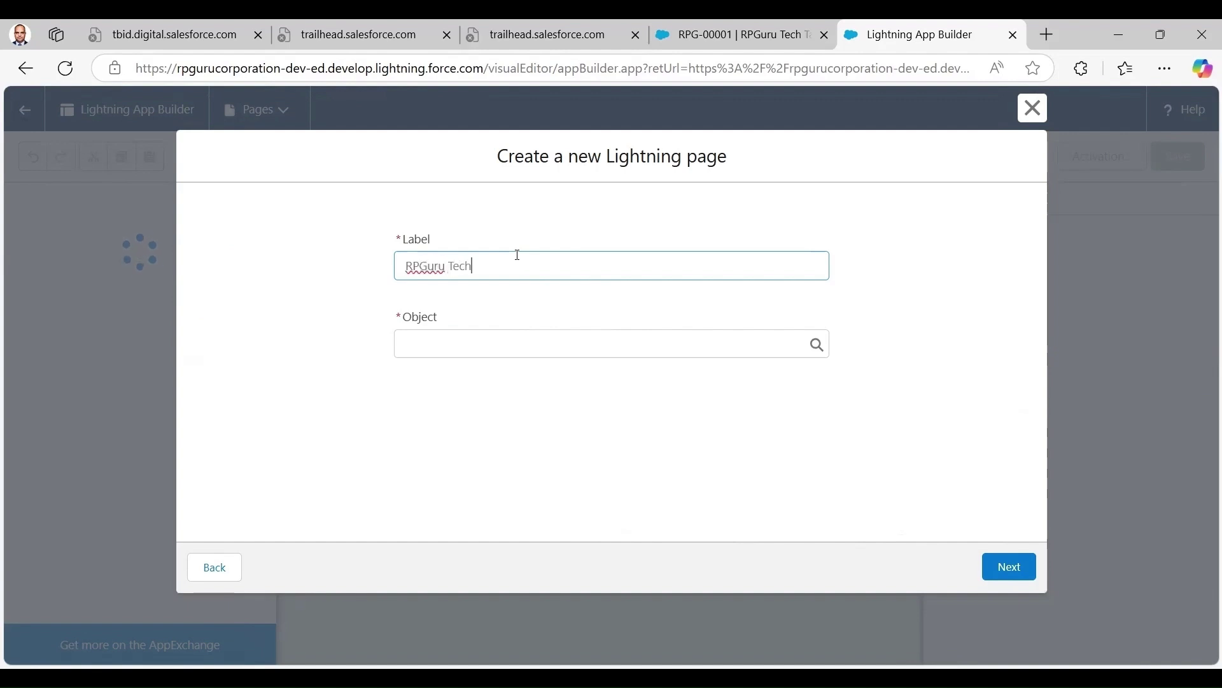
pyautogui.write(' Talk Subscribers')
# - Set the page's object to RPGuru Tech Talk and choose the Header and Right Sidebar template
pyautogui.click(609, 344)
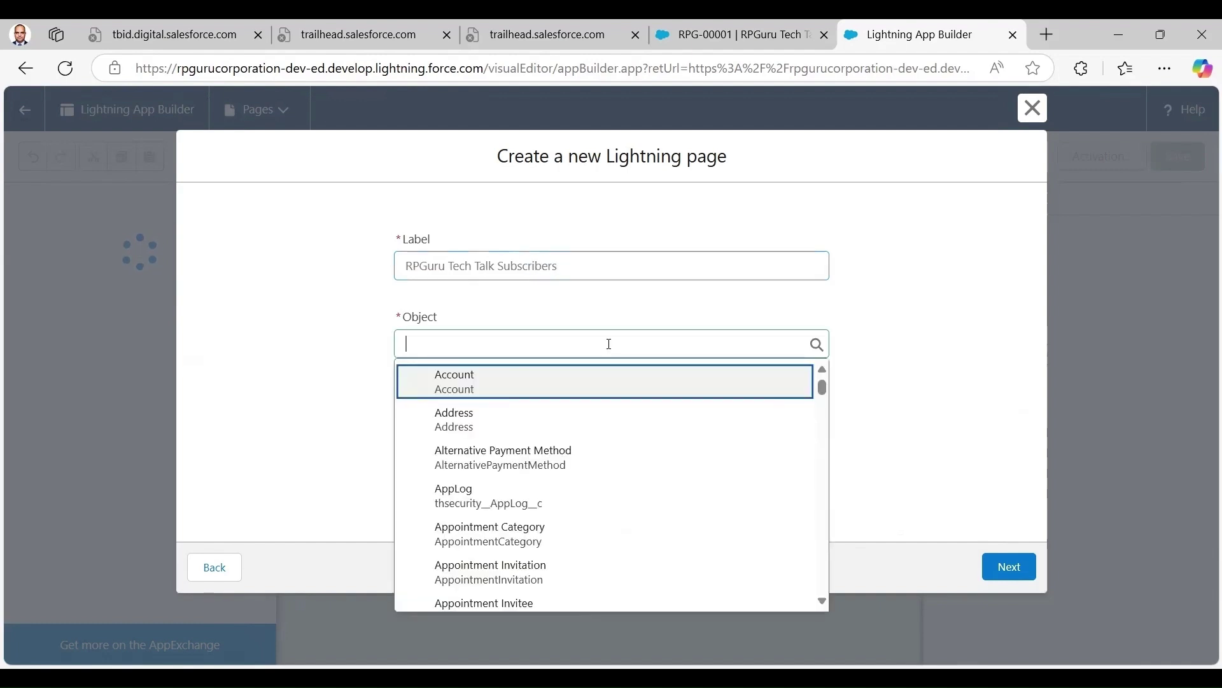
pyautogui.write('rpgu')
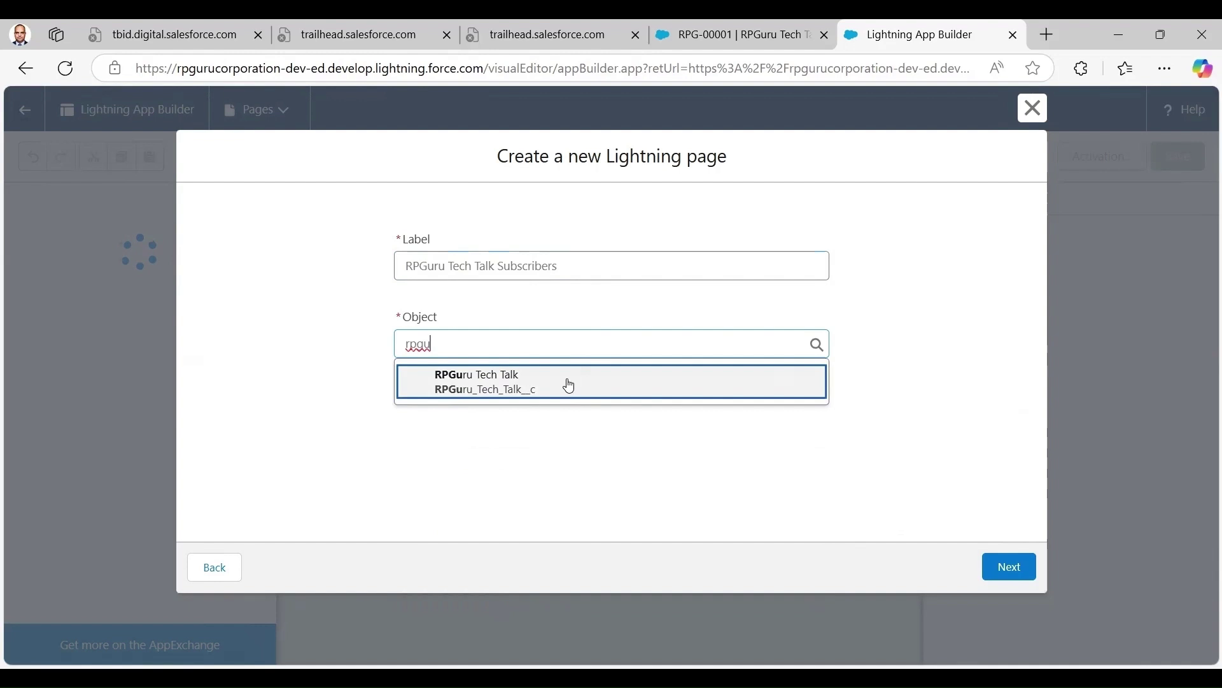
pyautogui.click(568, 382)
pyautogui.click(1027, 566)
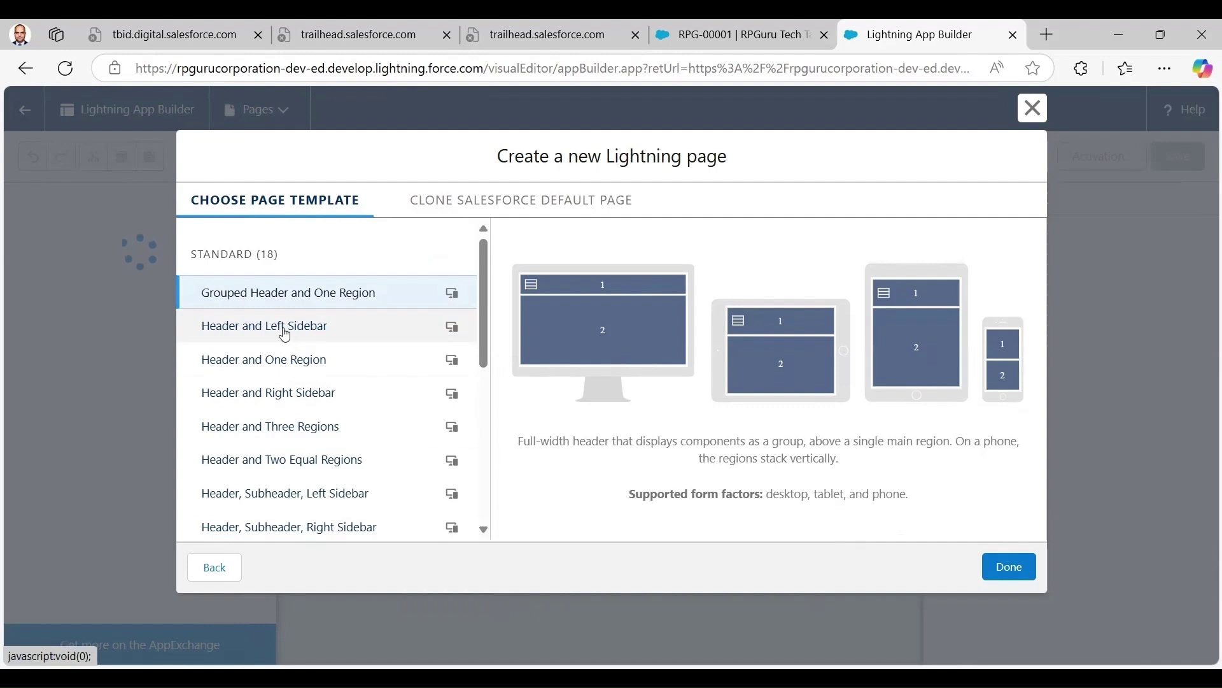
pyautogui.click(285, 395)
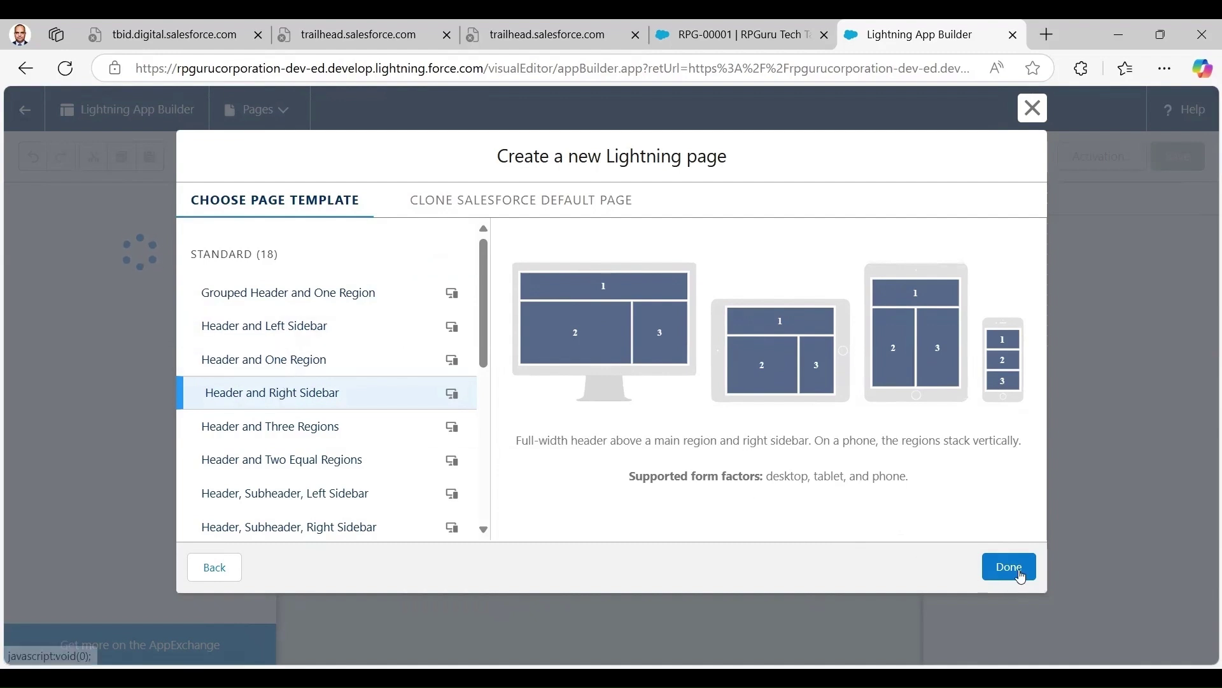
# - Finish creating the Header and Right Sidebar page and open it in Lightning App Builder
pyautogui.click(1012, 569)
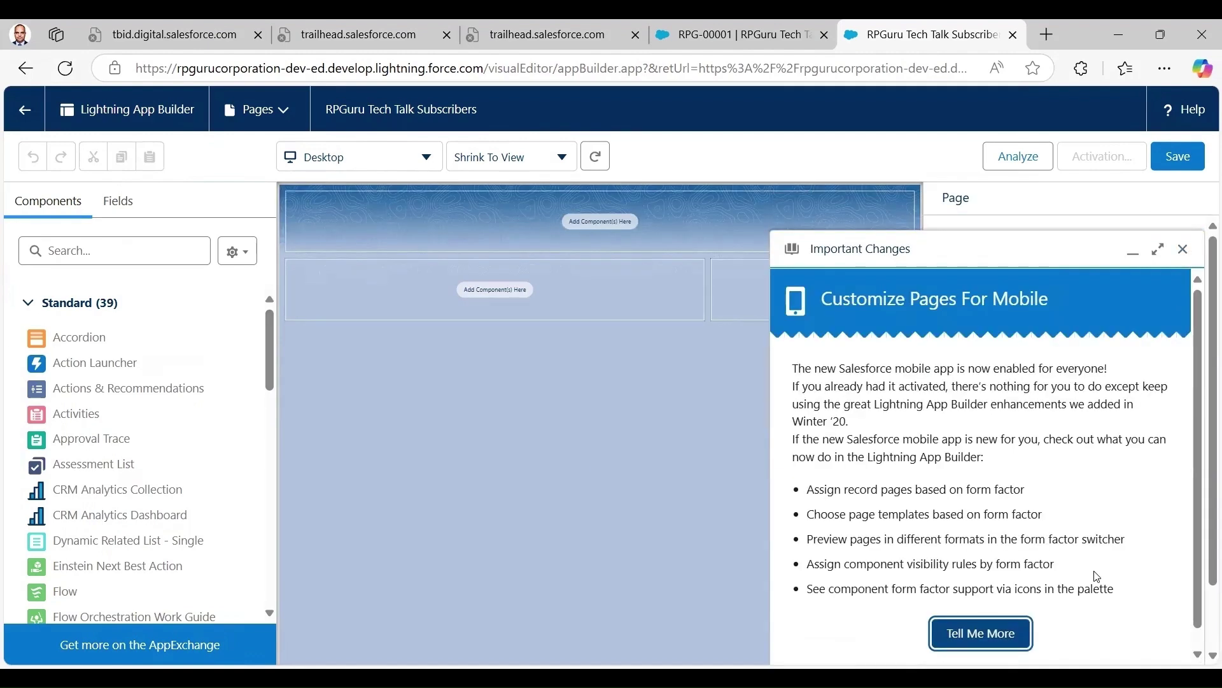
# - Find Record Detail by searching 'reco' and place it in the main left region
pyautogui.click(1184, 249)
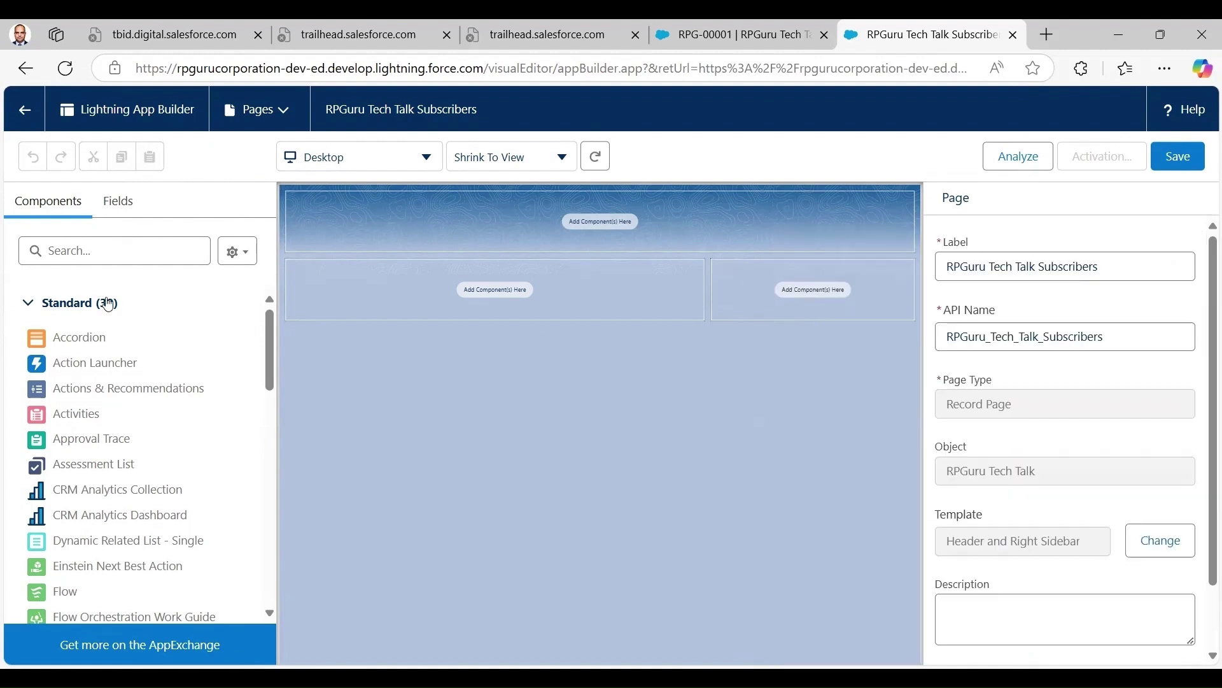
pyautogui.click(74, 254)
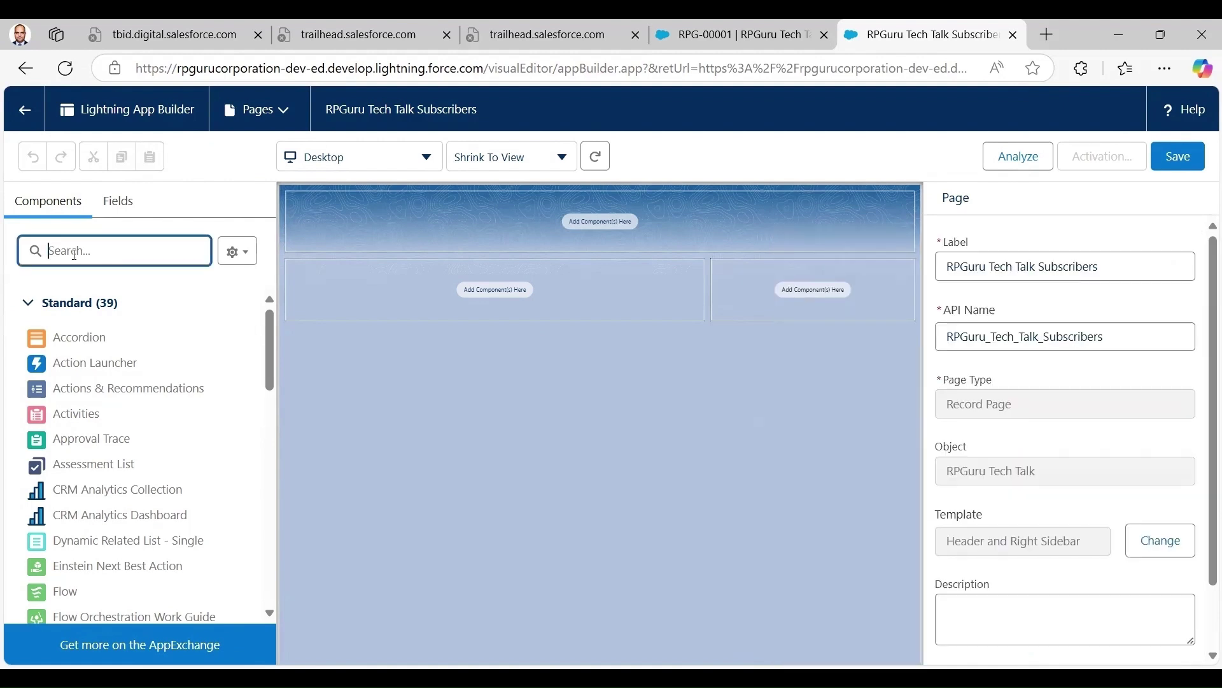
pyautogui.write('reco')
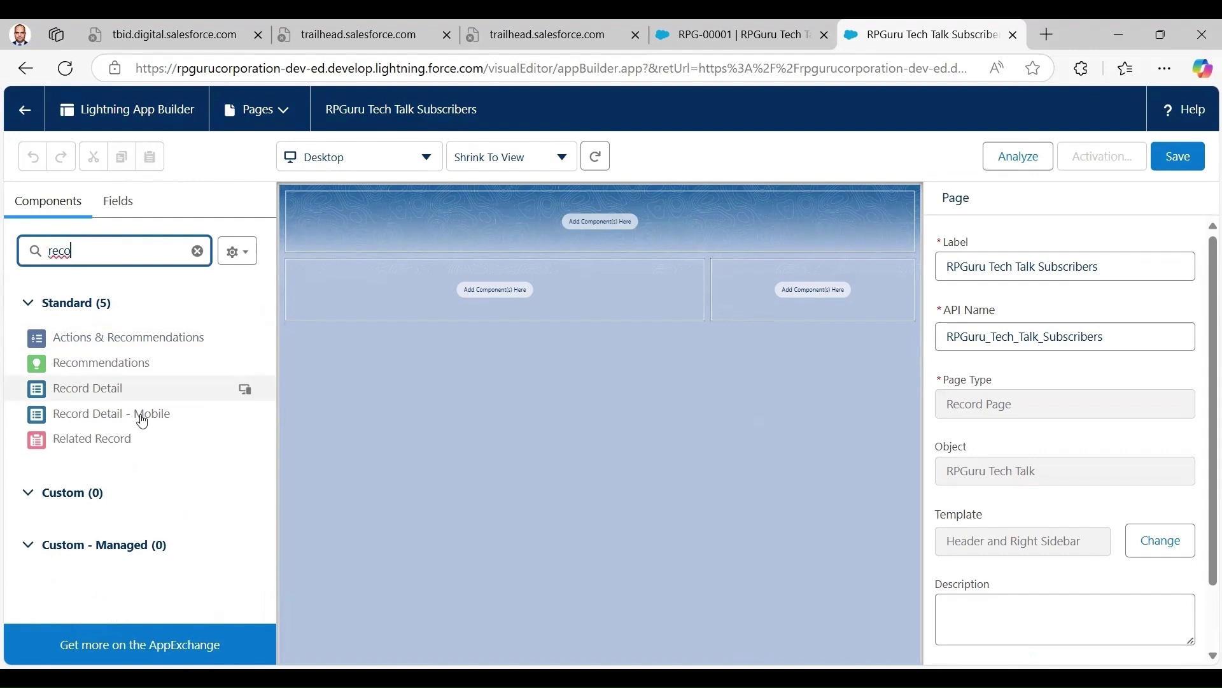
pyautogui.moveTo(89, 389); pyautogui.dragTo(386, 307)
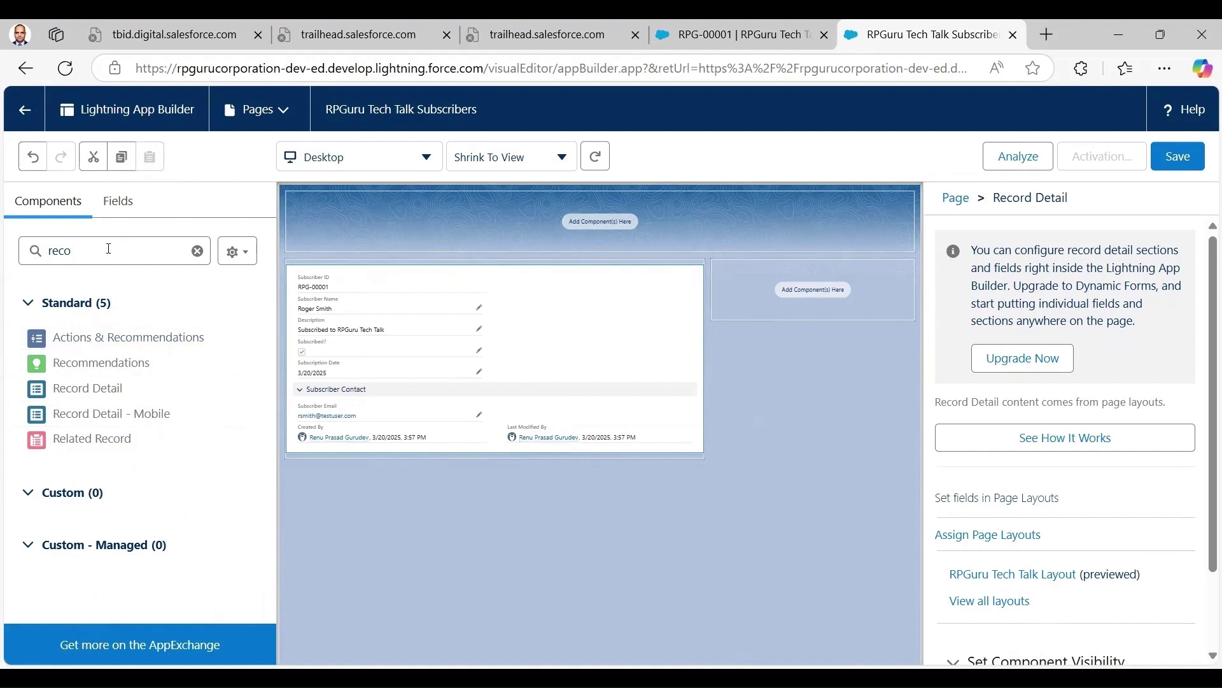
# - Place the Highlights Panel in the header and Activities in the right sidebar
pyautogui.moveTo(89, 251); pyautogui.dragTo(33, 244)
pyautogui.write('high')
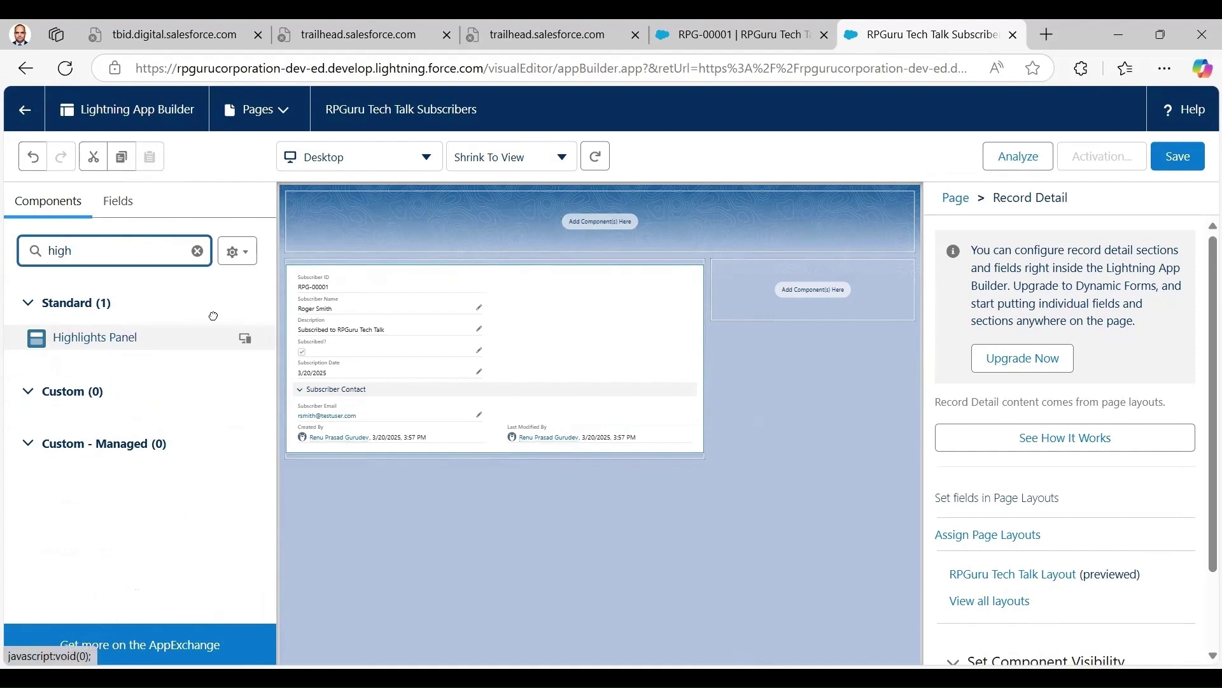
pyautogui.moveTo(214, 315); pyautogui.dragTo(374, 295)
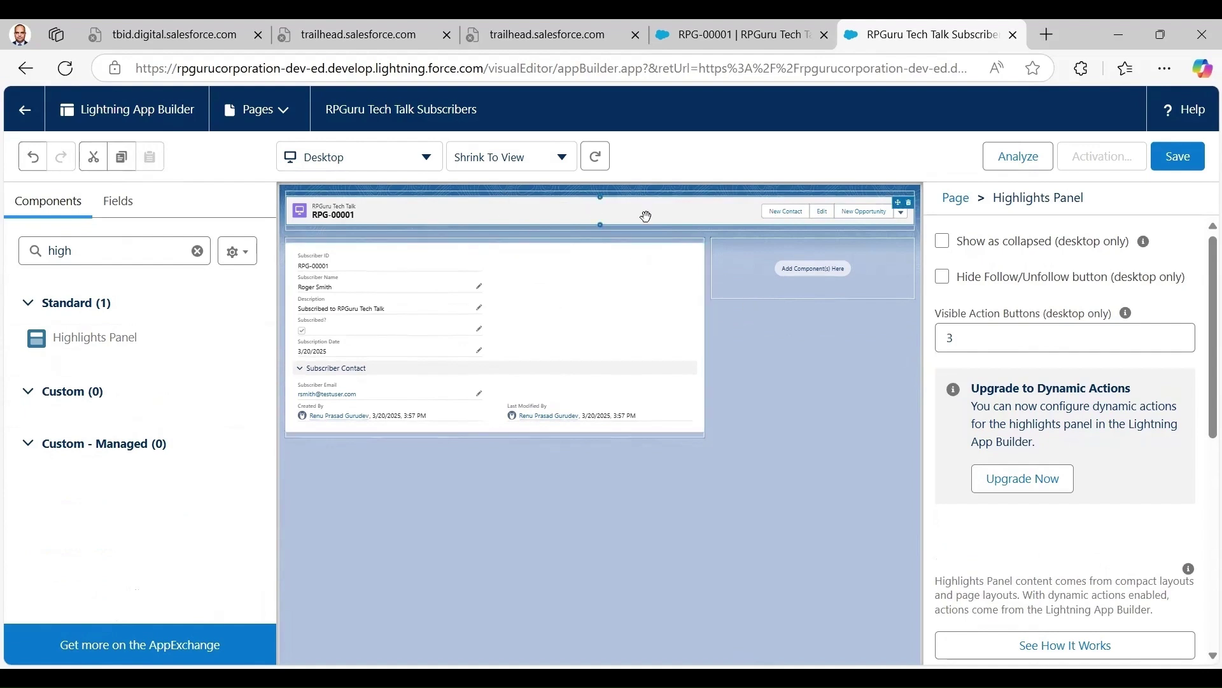
pyautogui.moveTo(1206, 284); pyautogui.dragTo(1205, 503)
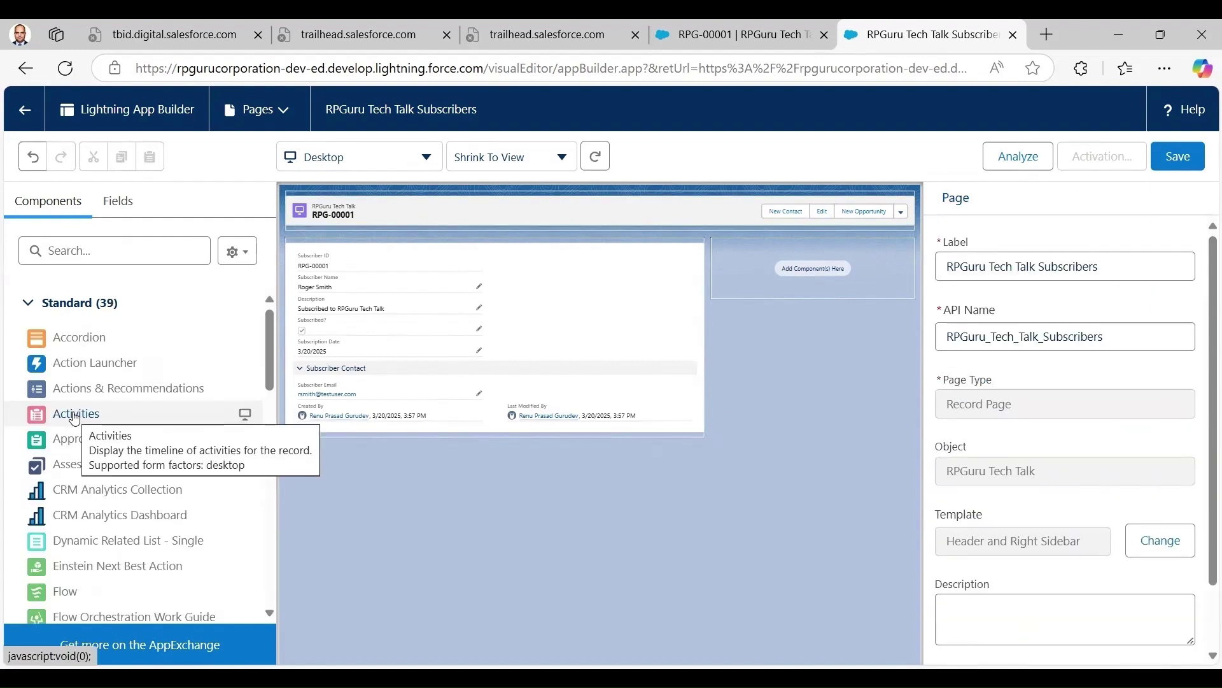
pyautogui.moveTo(74, 418); pyautogui.dragTo(713, 279)
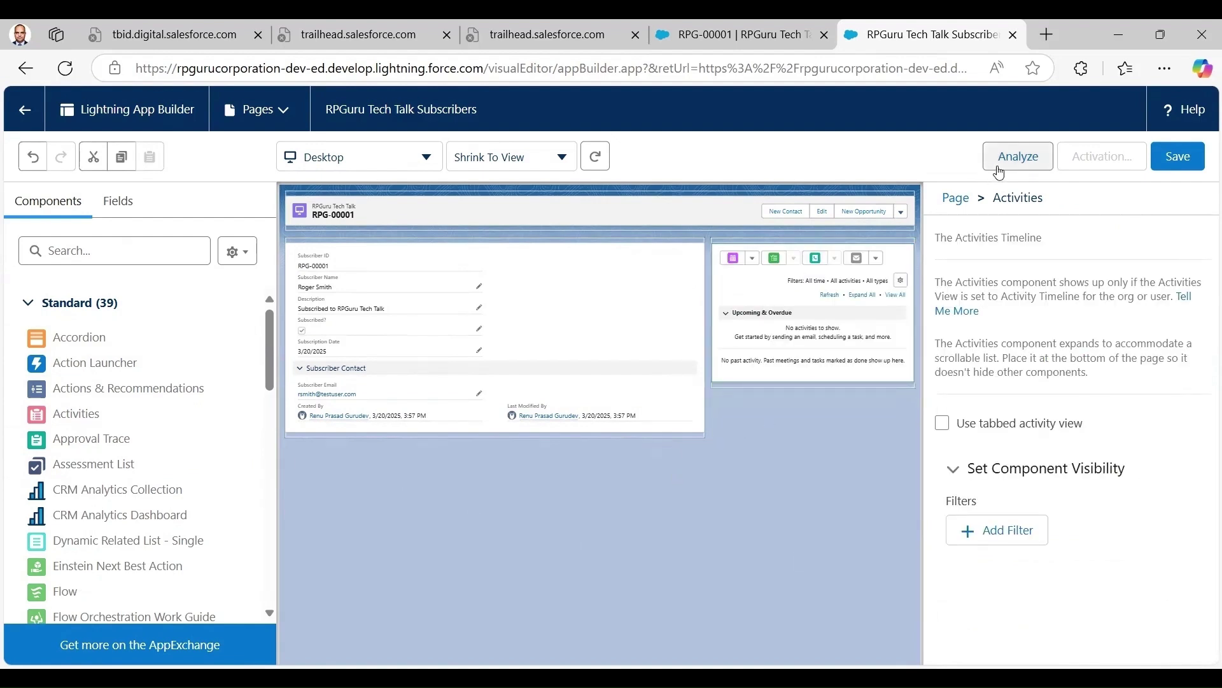
# - Save the record page and bring up its activation settings
pyautogui.click(1179, 157)
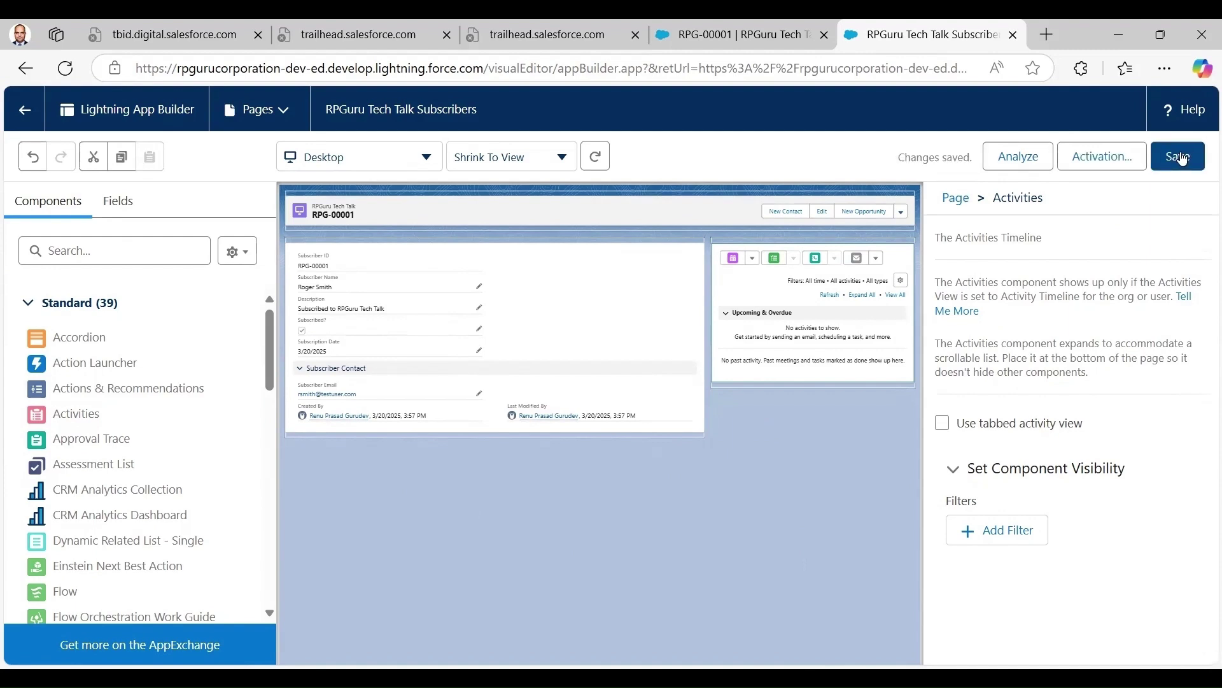
pyautogui.click(1106, 159)
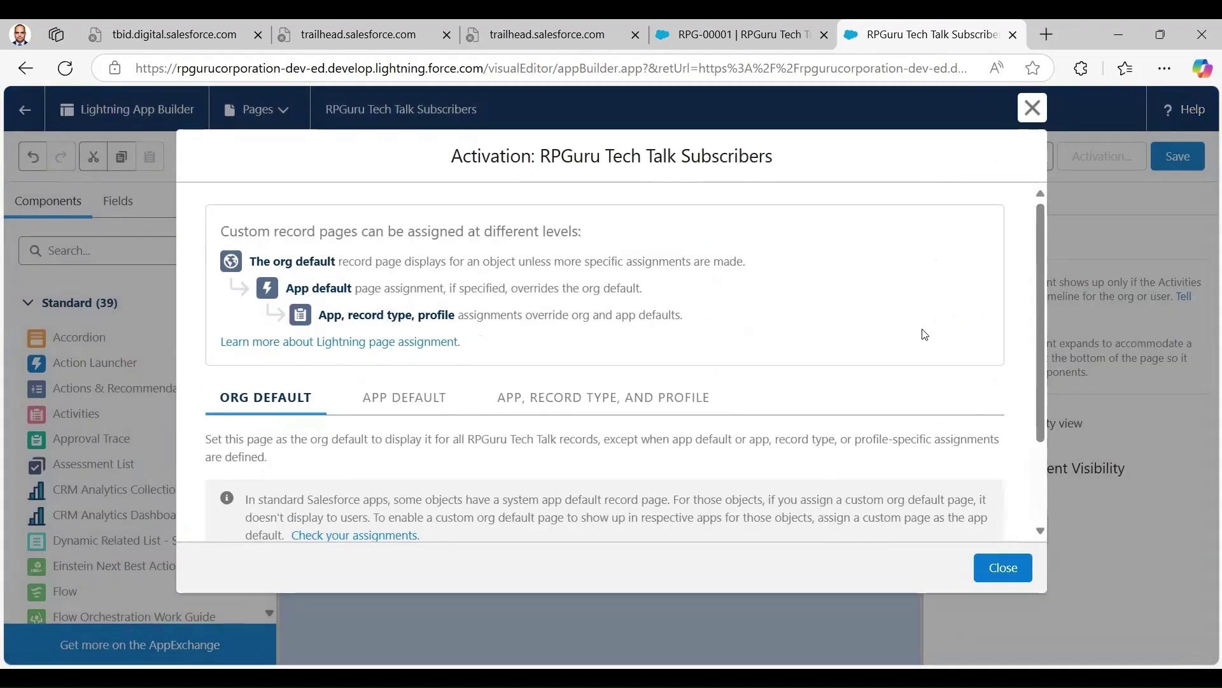
pyautogui.moveTo(1043, 266); pyautogui.dragTo(1048, 331)
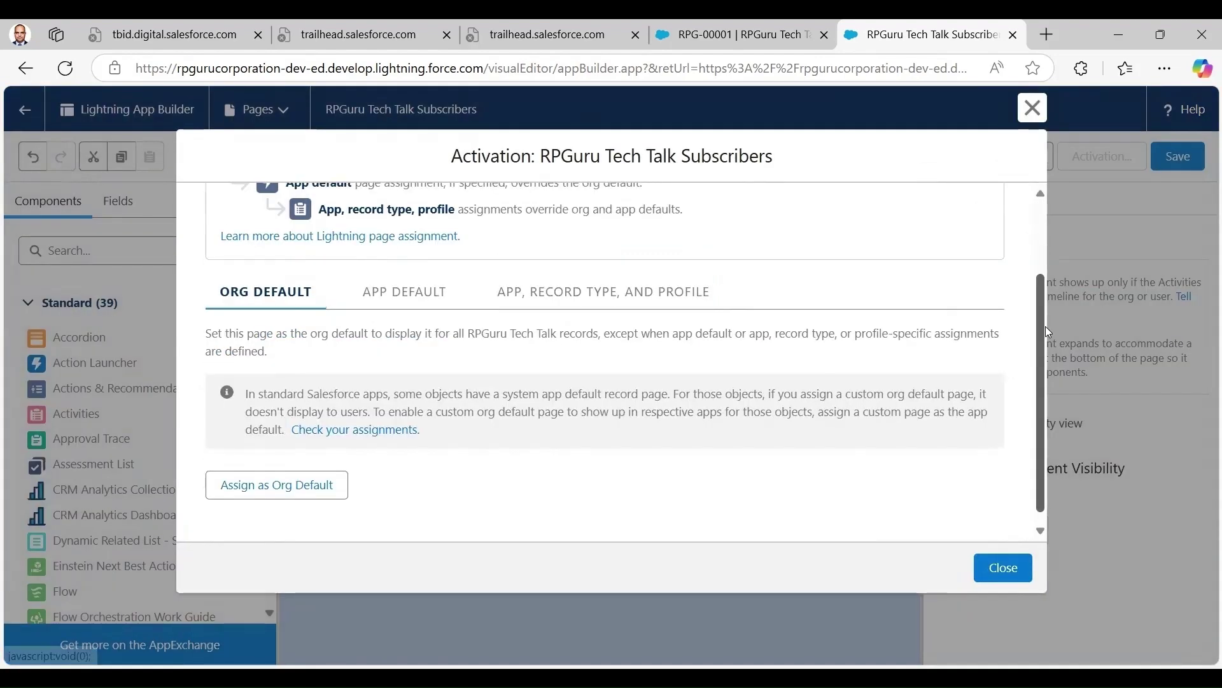
pyautogui.scroll(-1, 228, 320)
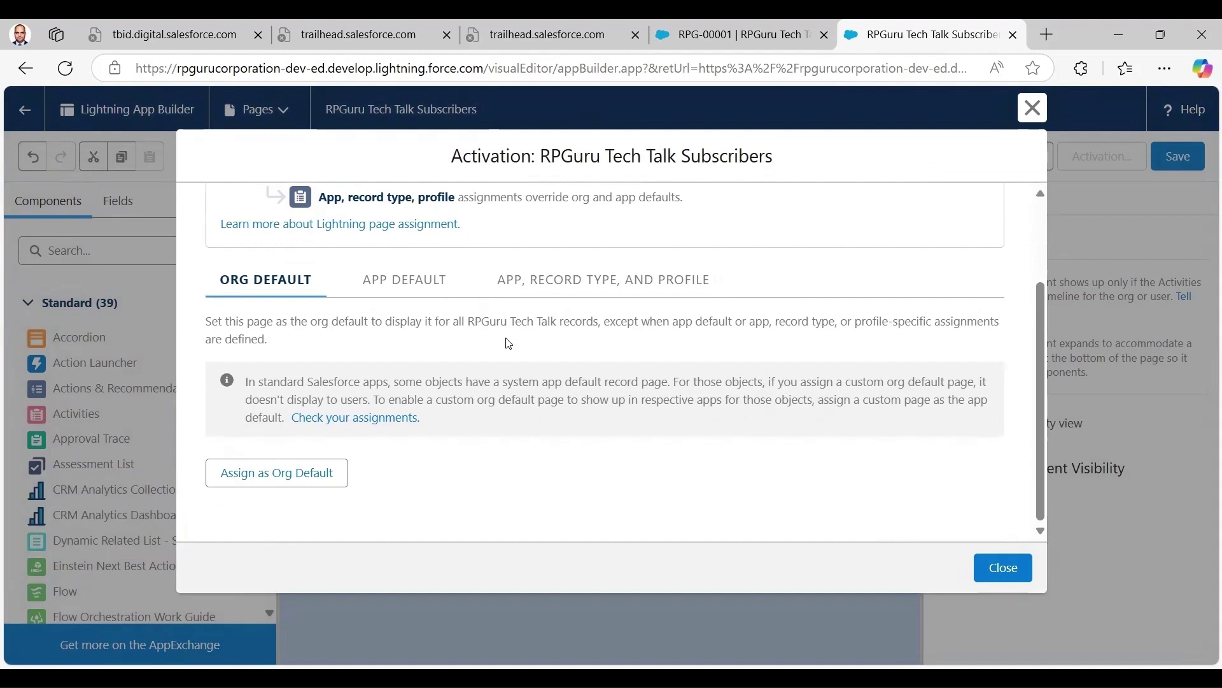
# - Review the App Default and App, Record Type, and Profile options, then choose Assign as Org Default
pyautogui.click(402, 292)
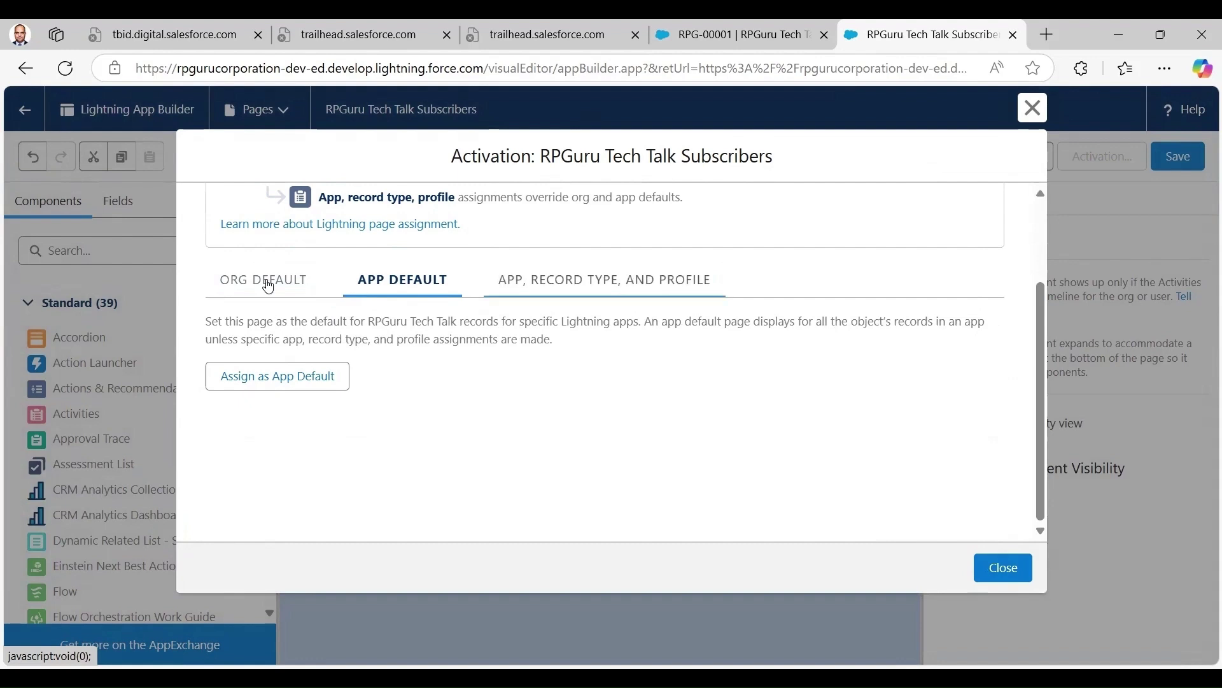
pyautogui.click(292, 386)
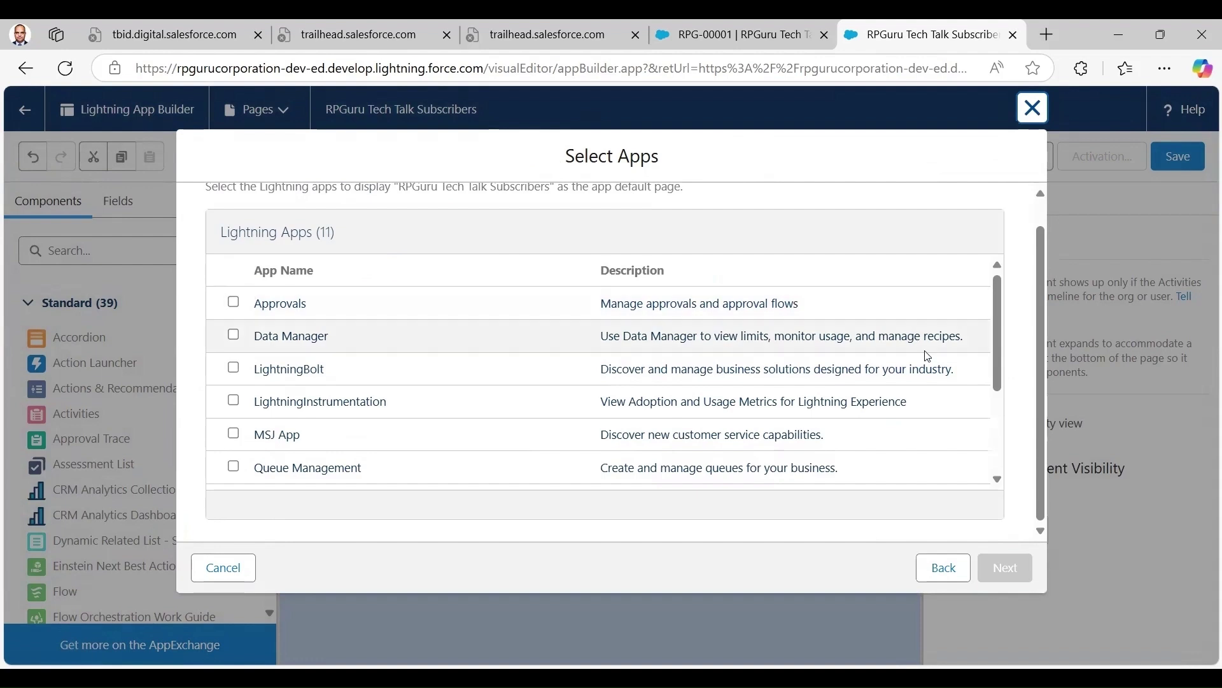
pyautogui.click(958, 565)
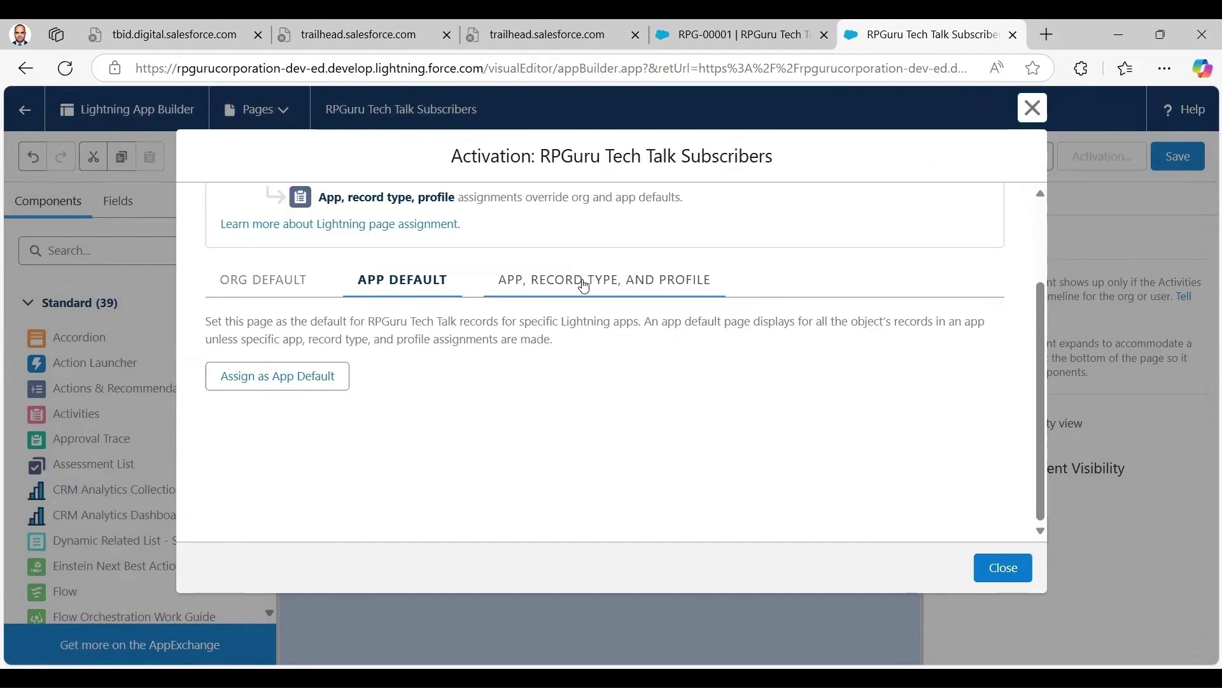
pyautogui.click(686, 294)
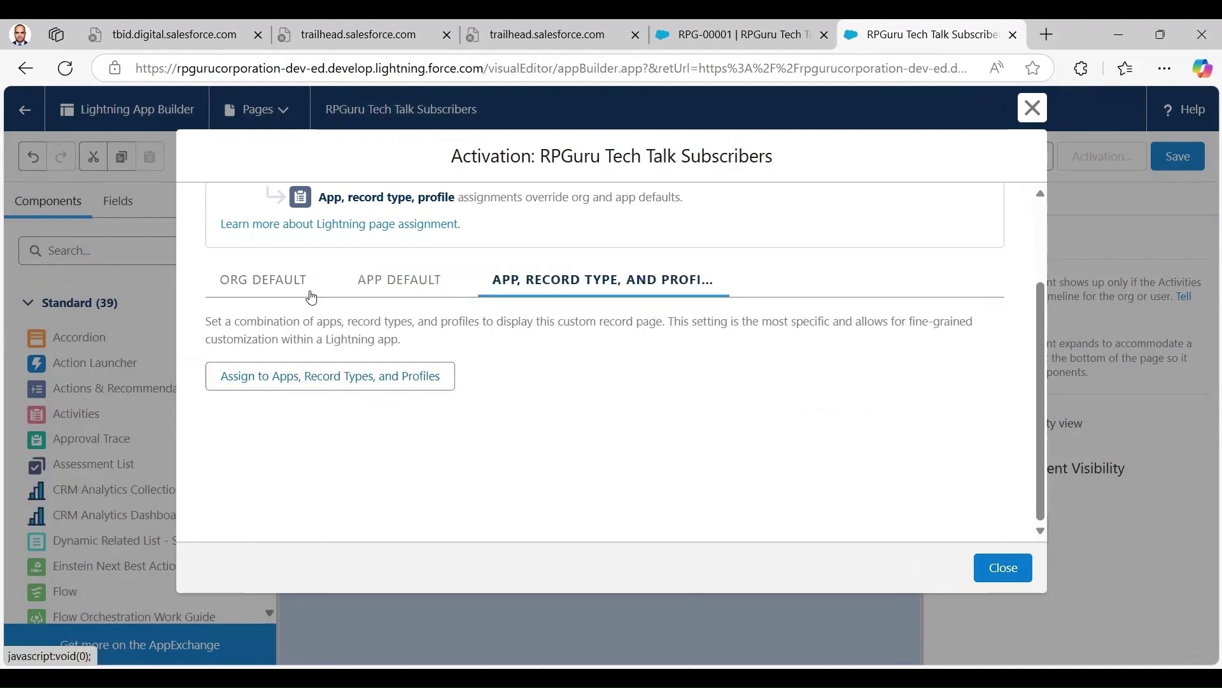
pyautogui.click(290, 286)
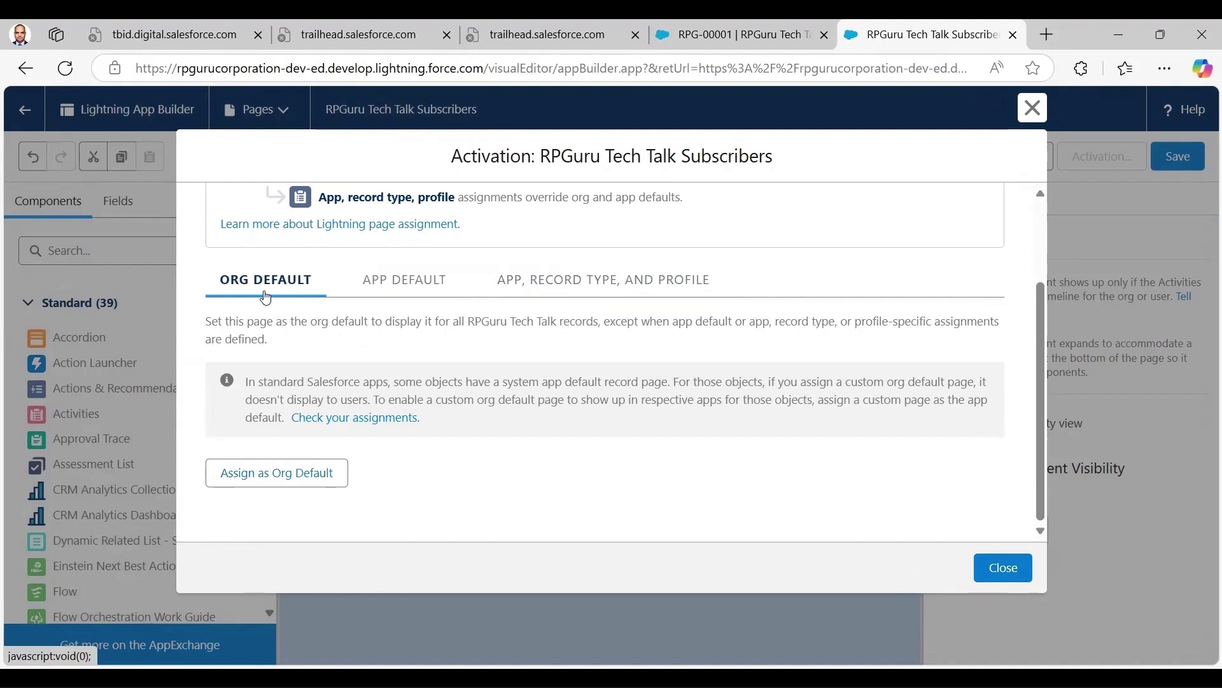
pyautogui.click(281, 475)
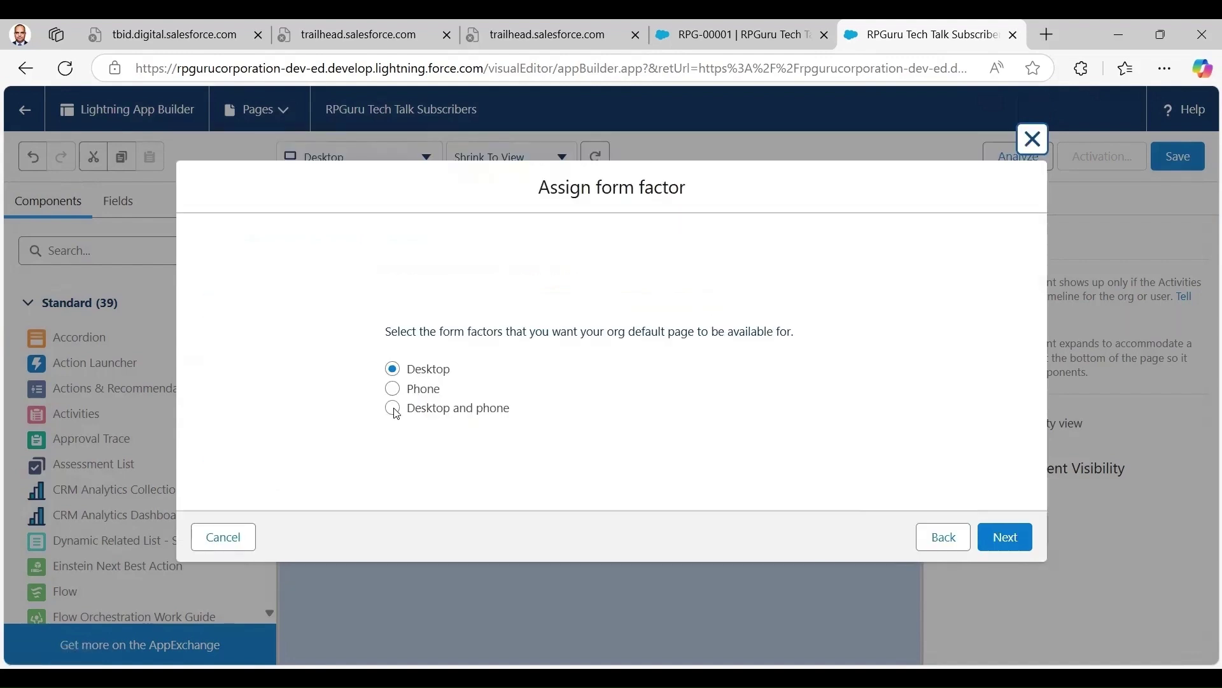
# - Assign the page as org default for Desktop and phone and save the assignment
pyautogui.click(393, 408)
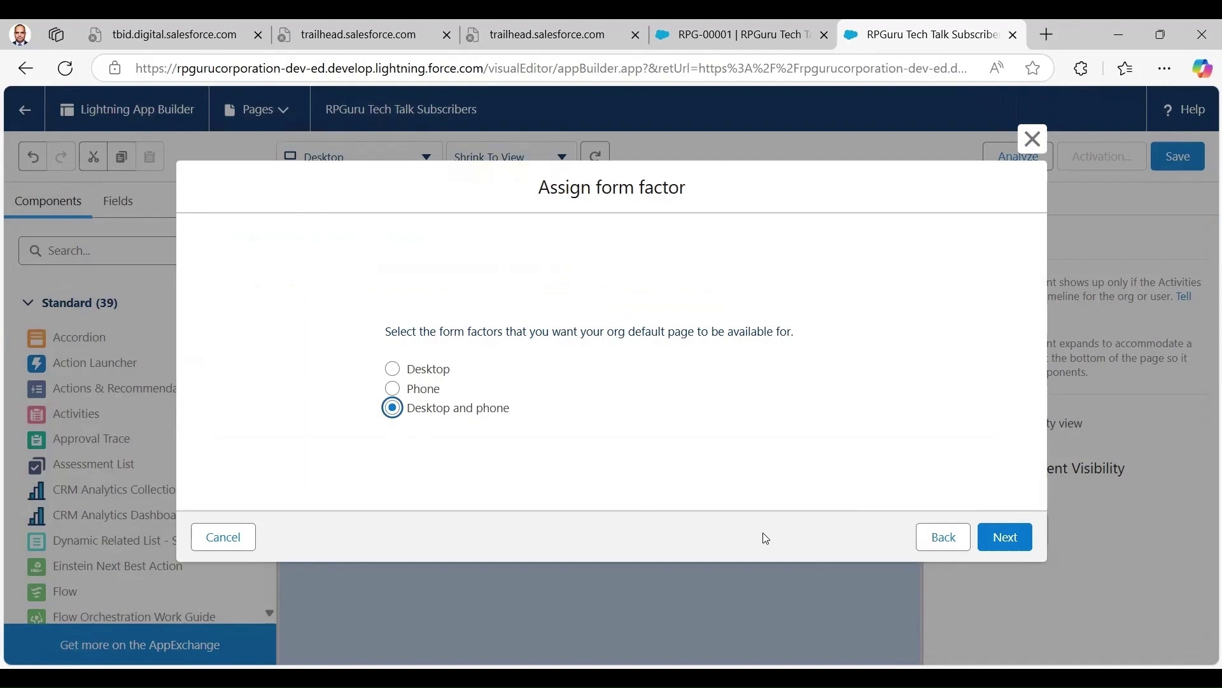
pyautogui.click(1004, 538)
pyautogui.click(1005, 497)
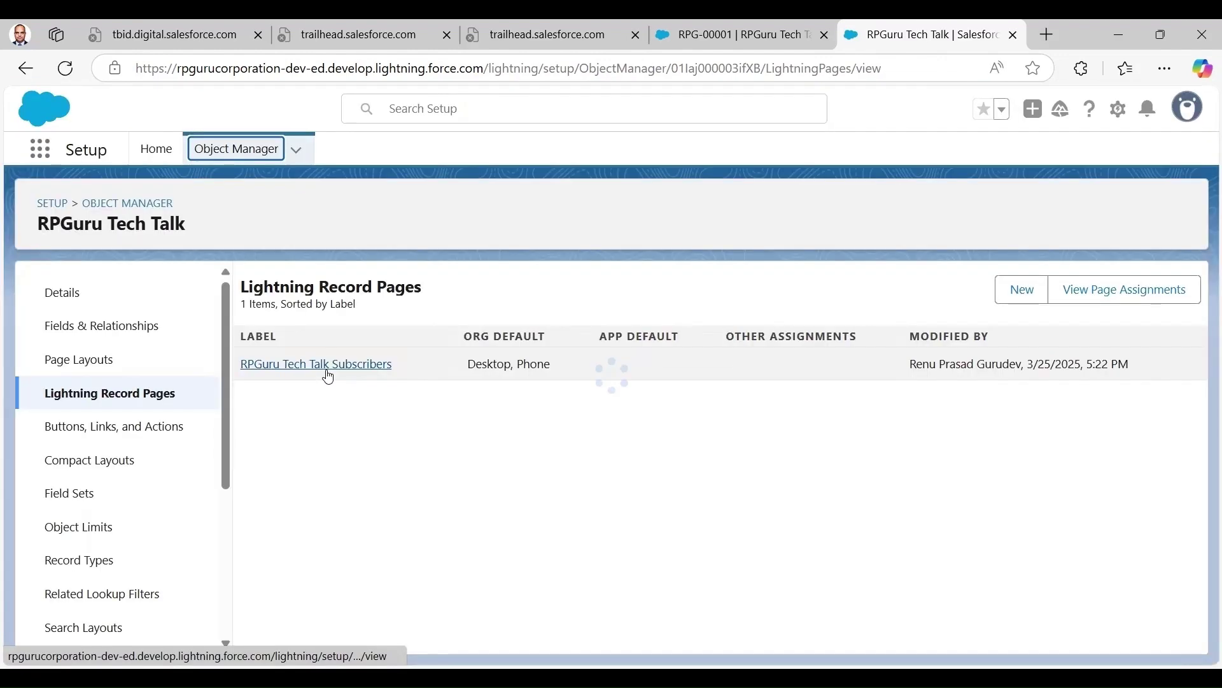
# - Open record RPG-00001 from the RPGuru Tech Talk list via an App Launcher search for 'rpguru'
pyautogui.click(759, 26)
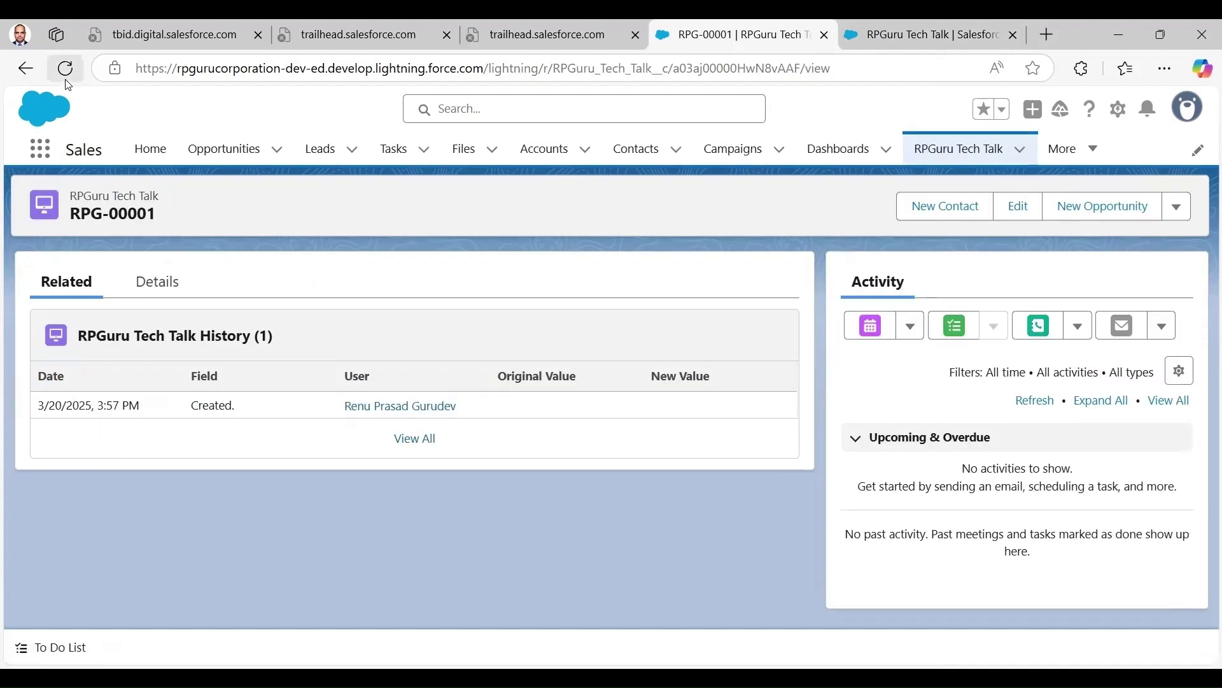
pyautogui.click(42, 146)
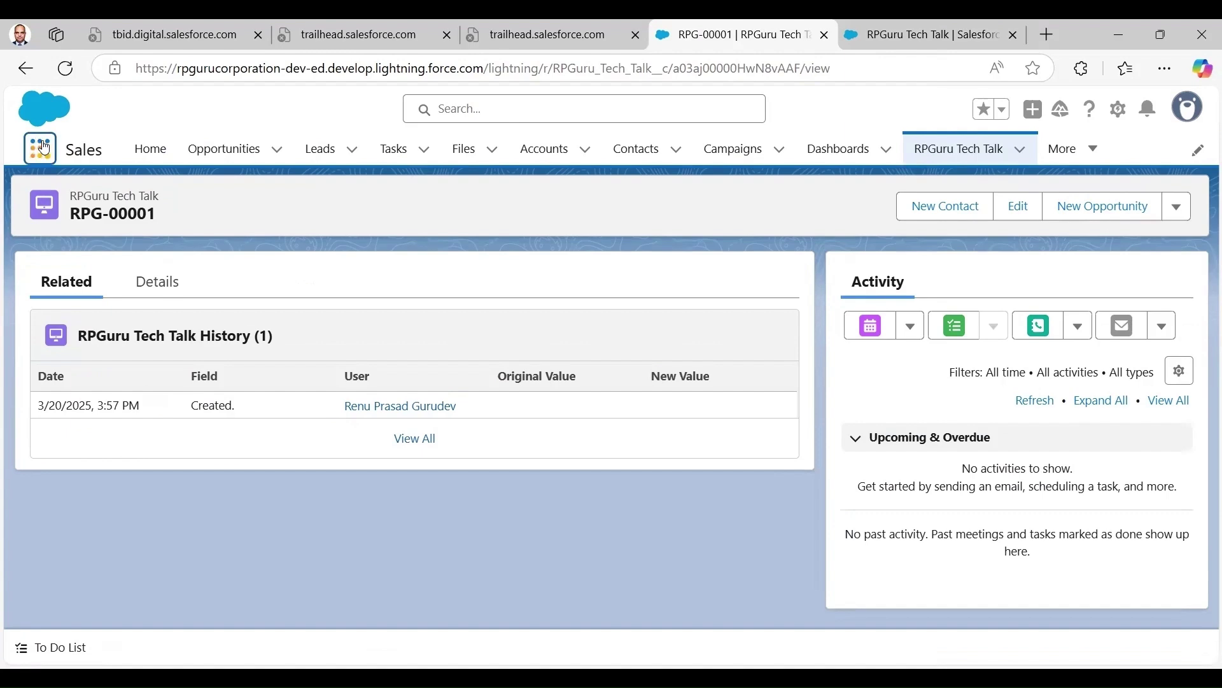
pyautogui.write('rpguru')
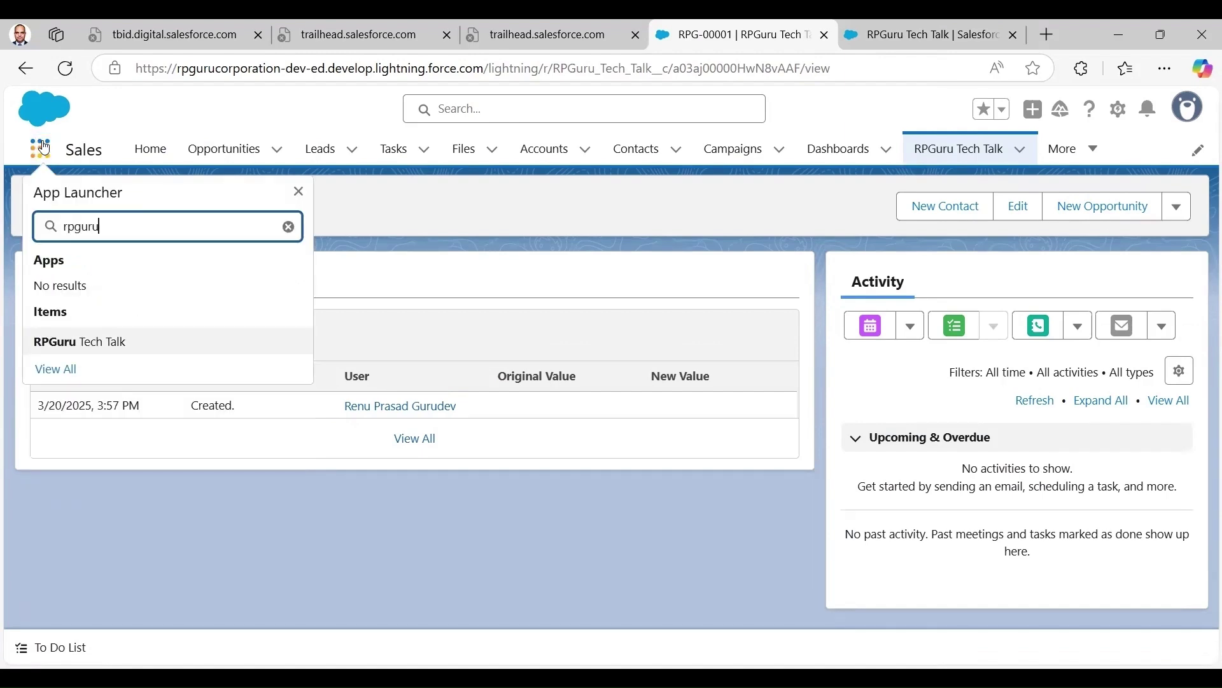
pyautogui.click(99, 338)
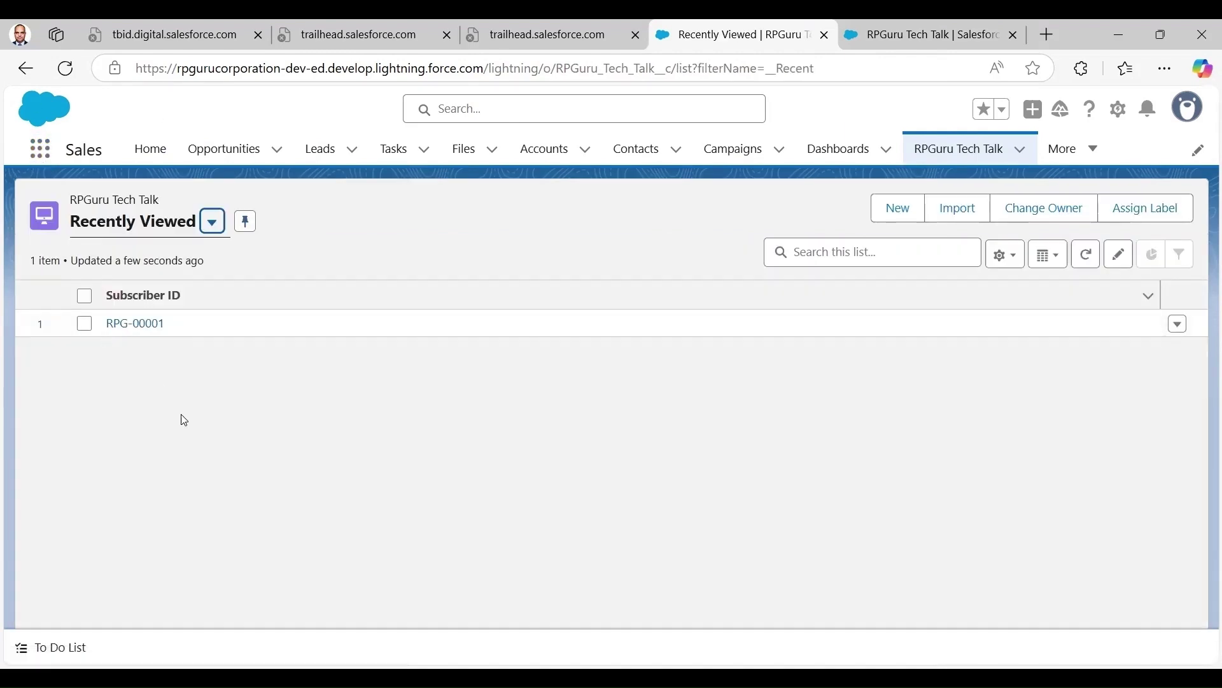
pyautogui.click(136, 323)
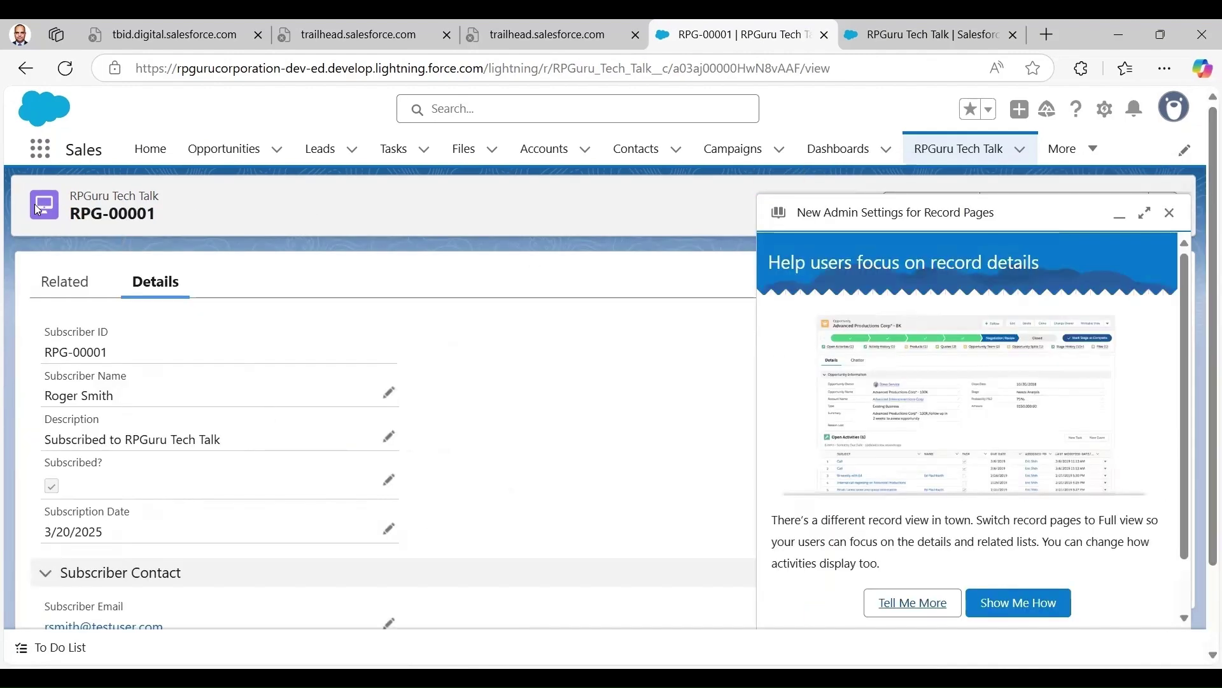
# - Dismiss the announcement and check the record's highlights, details and activity timeline
pyautogui.click(1170, 213)
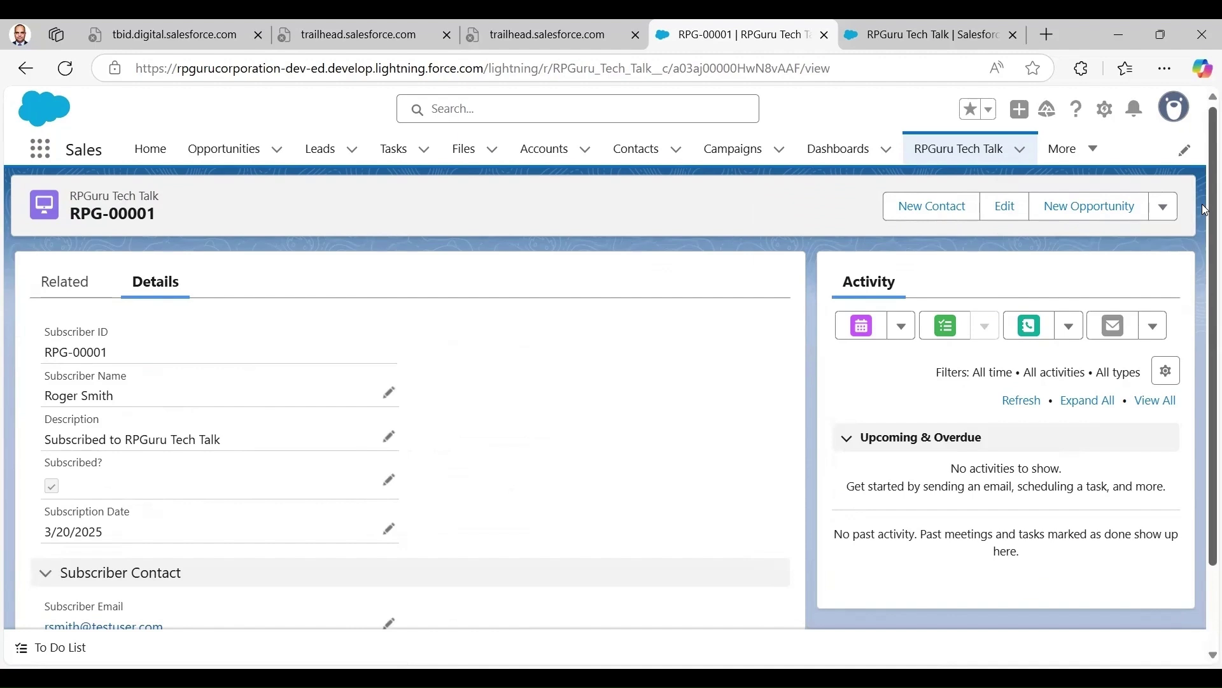
pyautogui.scroll(-1, 1205, 220)
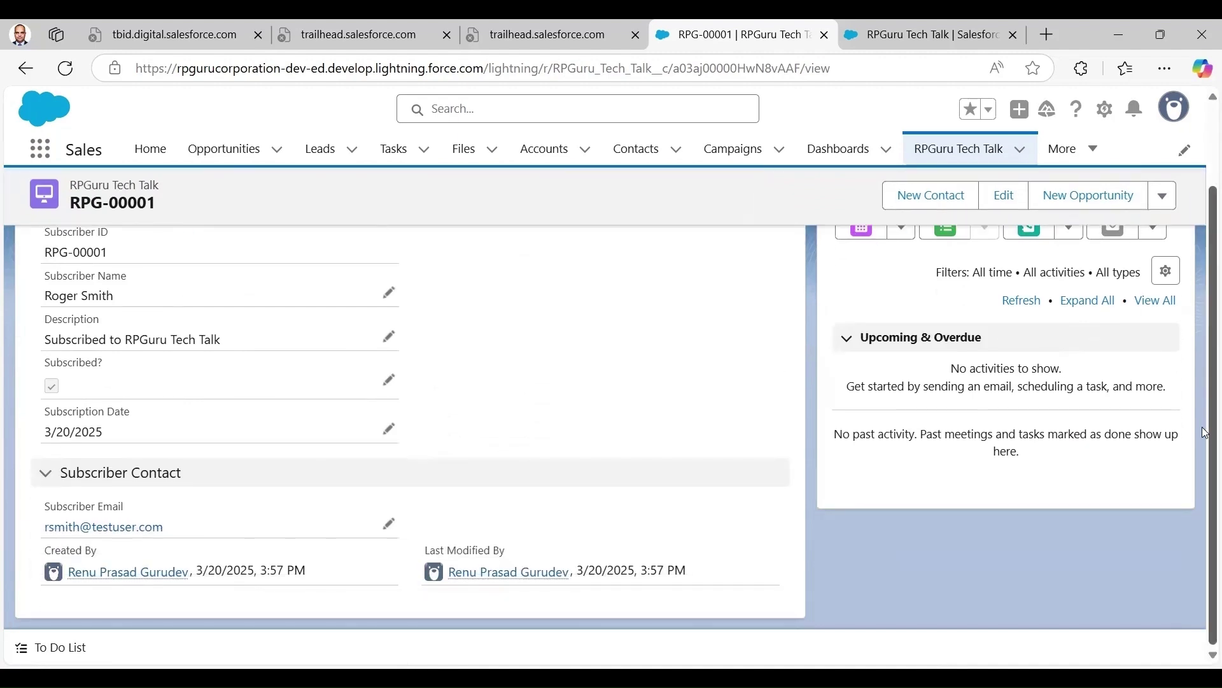
pyautogui.scroll(3, 1205, 433)
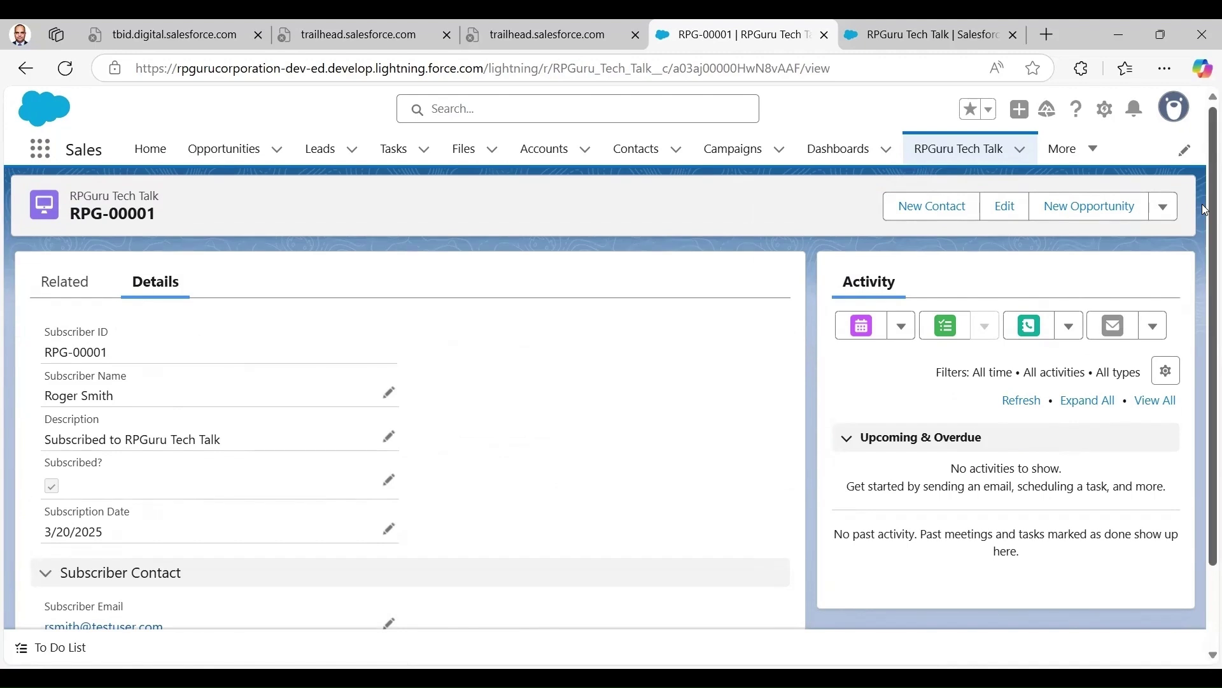
pyautogui.scroll(-3, 1205, 210)
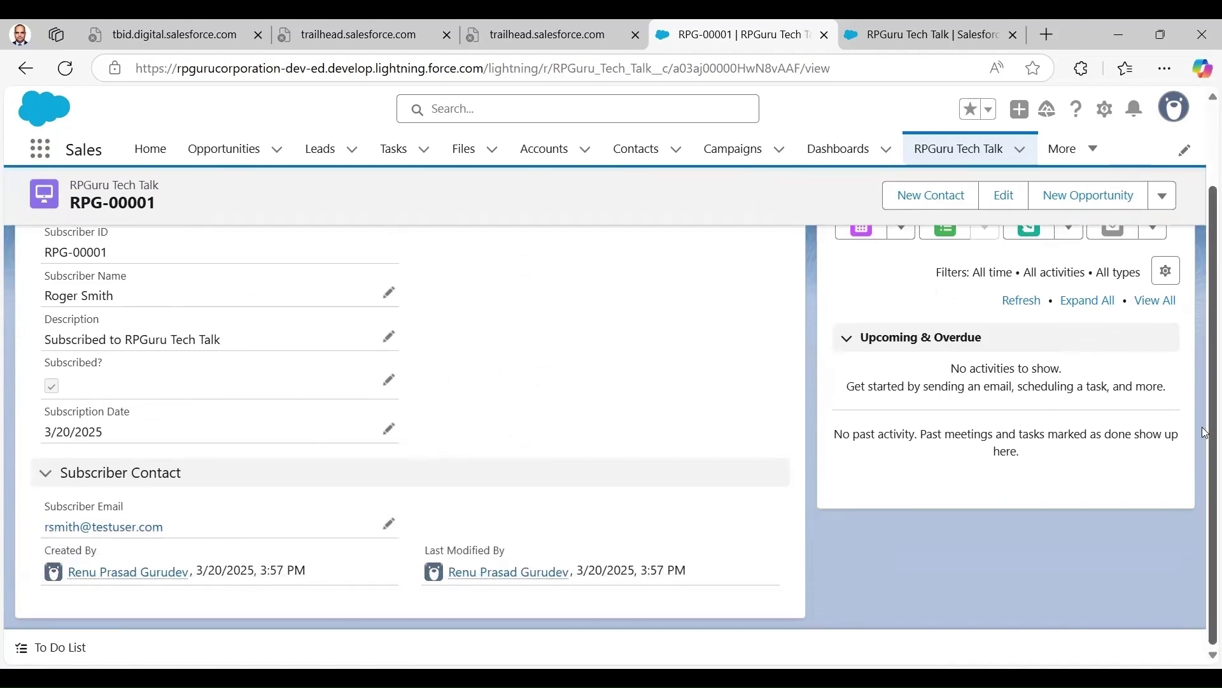
pyautogui.scroll(2, 1205, 433)
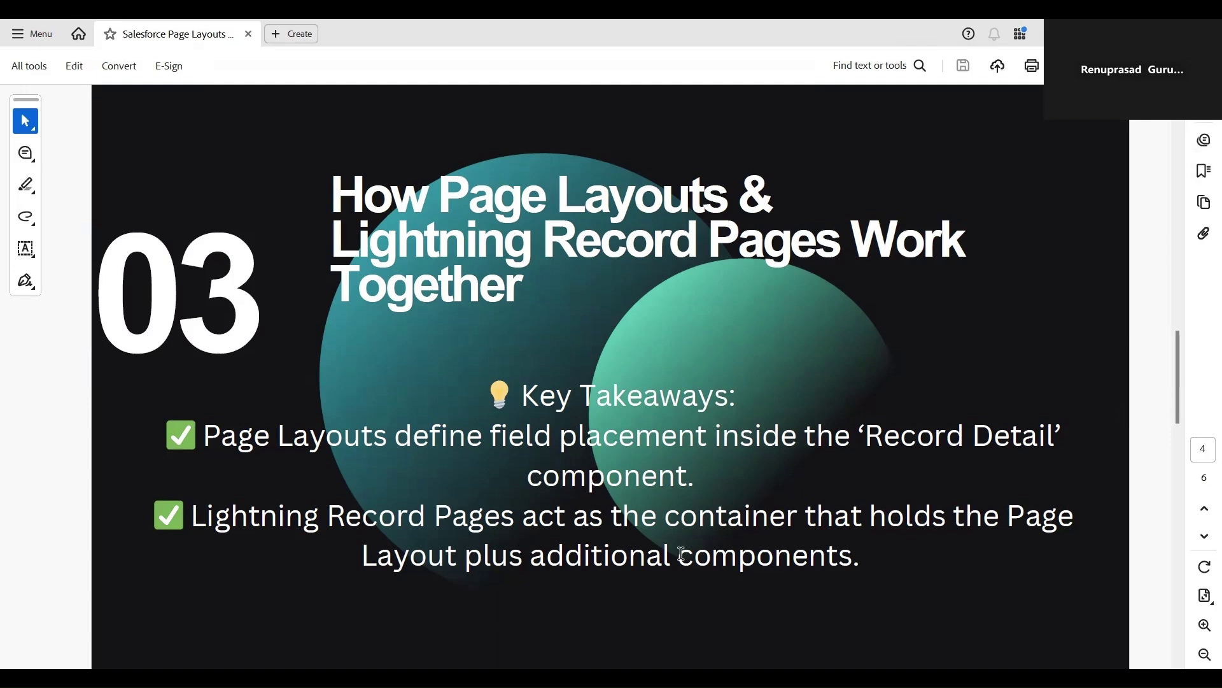
# - Scroll the PDF past the Quick Comparison table to the final Thank You slide
pyautogui.scroll(-2, 1099, 289)
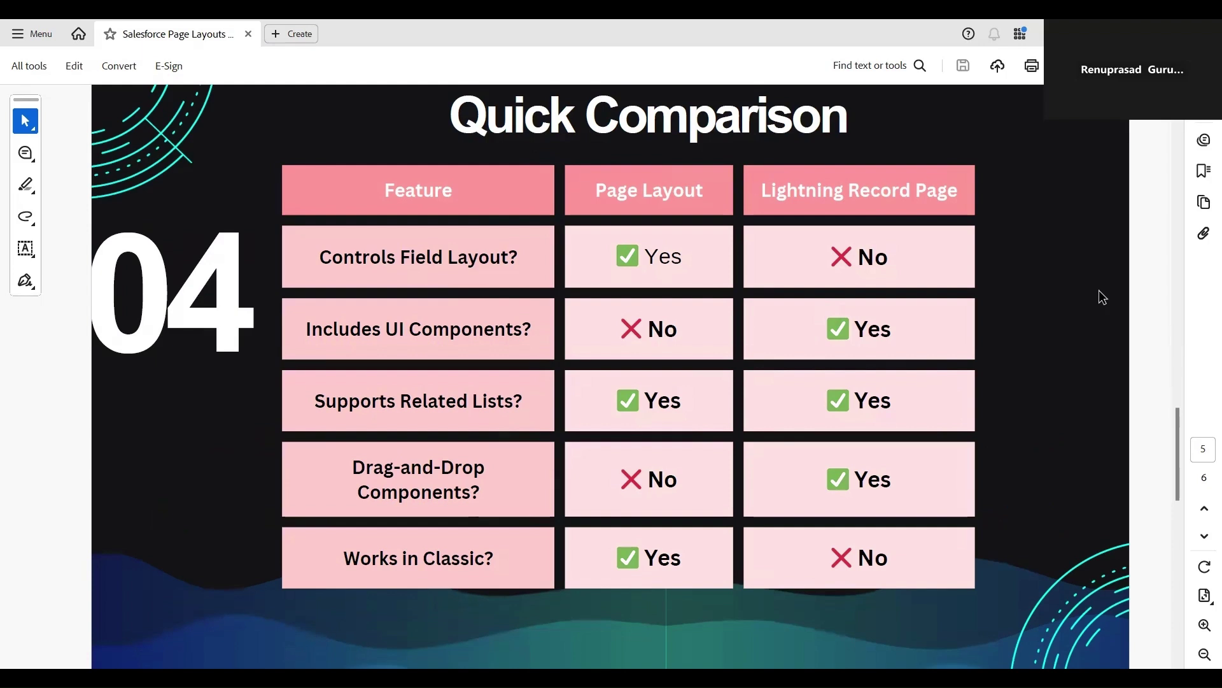
pyautogui.scroll(-3, 1102, 296)
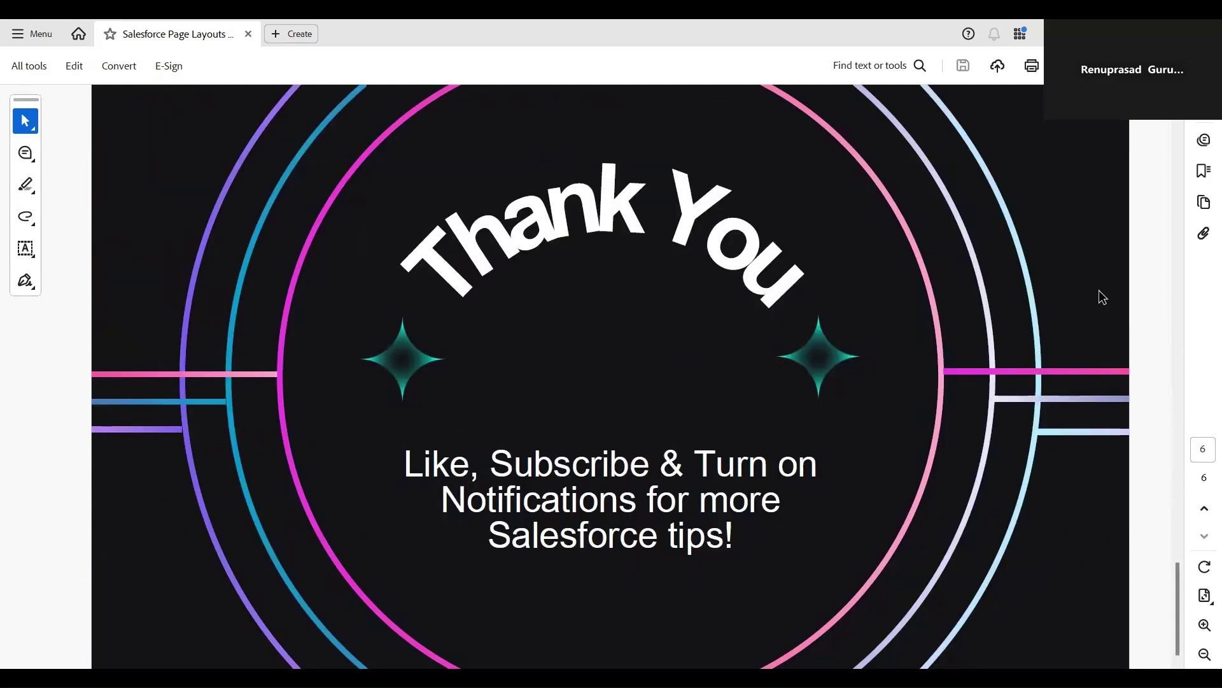